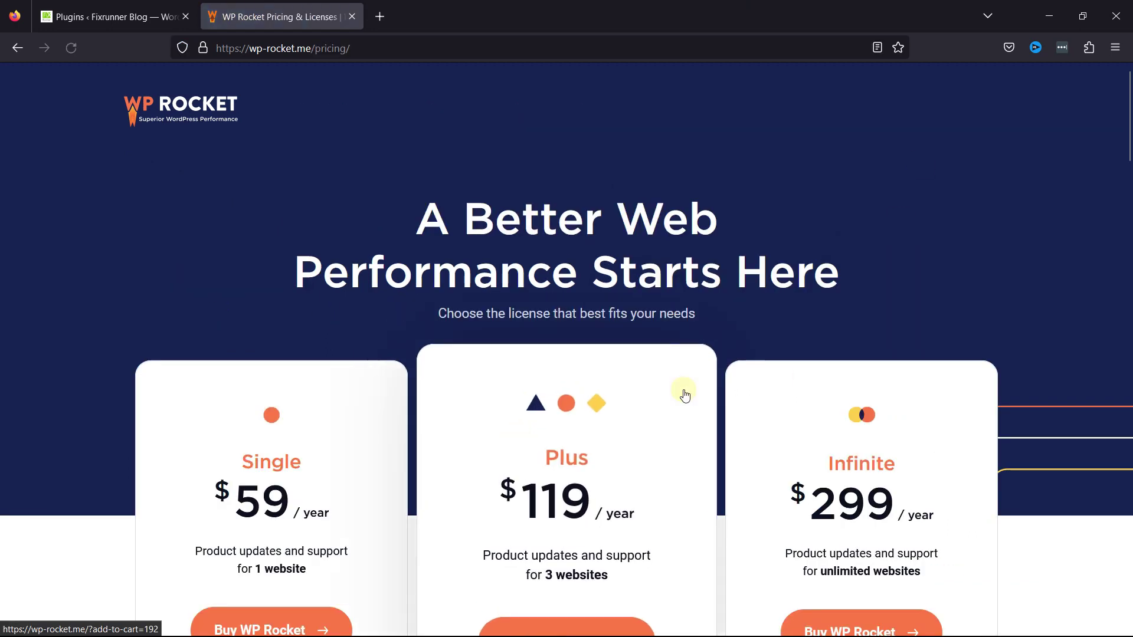
Choose Buy WP Rocket on the Infinite plan and review the $299 order form.
{"action": "scroll", "coordinate": [684, 392], "scroll_direction": "down", "scroll_amount": 5}
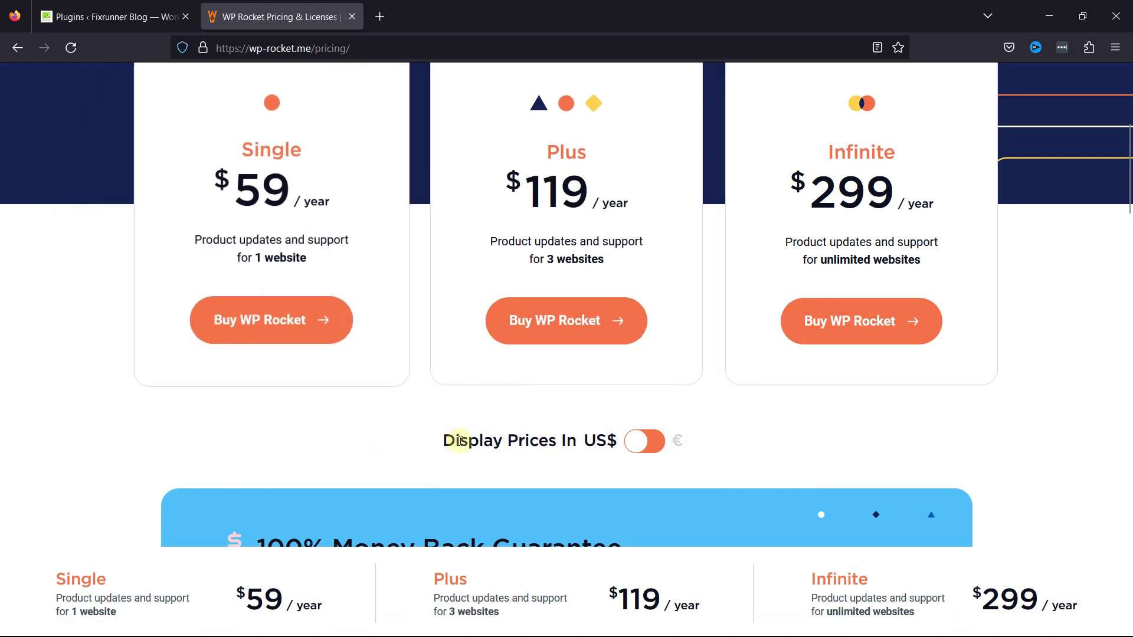
{"action": "scroll", "coordinate": [460, 441], "scroll_direction": "down", "scroll_amount": 4}
{"action": "scroll", "coordinate": [642, 400], "scroll_direction": "up", "scroll_amount": 5}
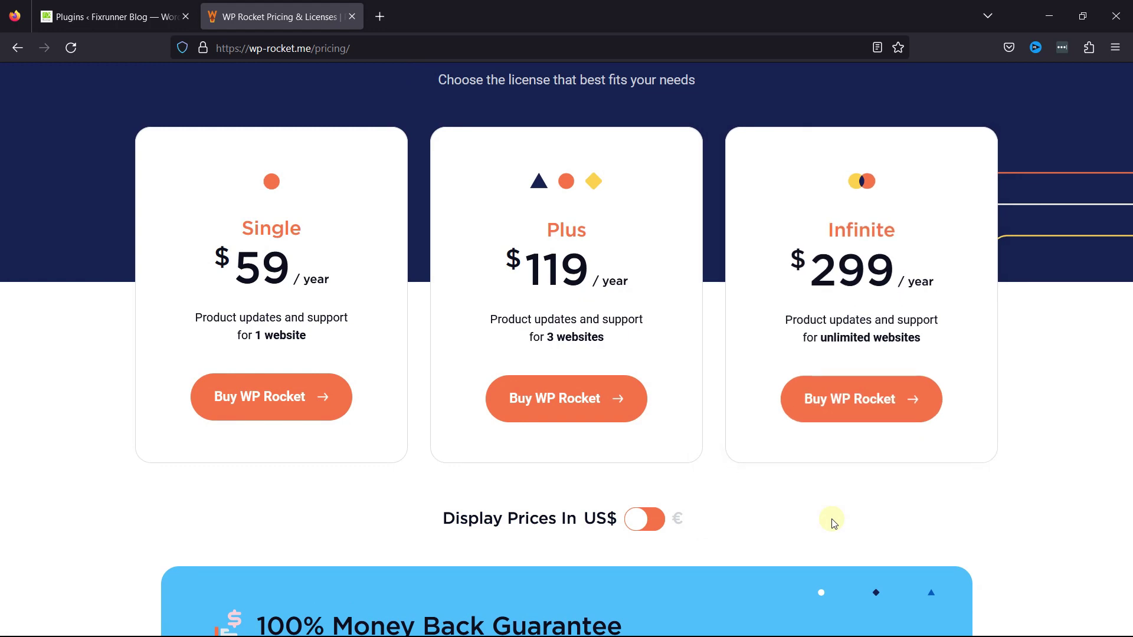
{"action": "scroll", "coordinate": [767, 517], "scroll_direction": "up", "scroll_amount": 1}
{"action": "left_click", "coordinate": [676, 508]}
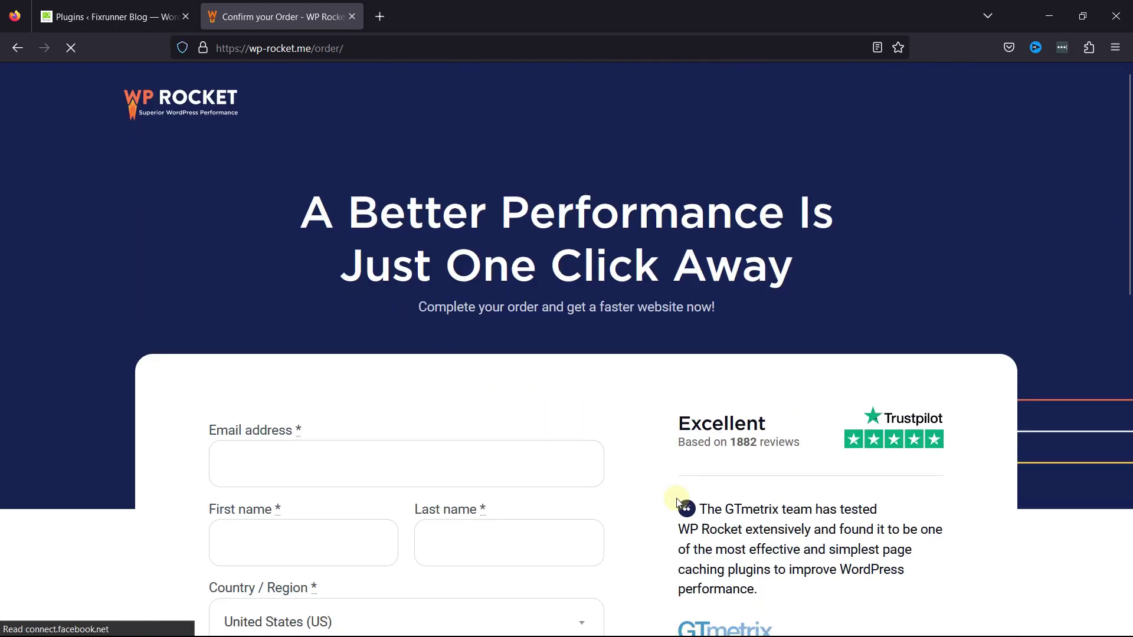
{"action": "scroll", "coordinate": [461, 252], "scroll_direction": "down", "scroll_amount": 4}
{"action": "scroll", "coordinate": [519, 443], "scroll_direction": "down", "scroll_amount": 4}
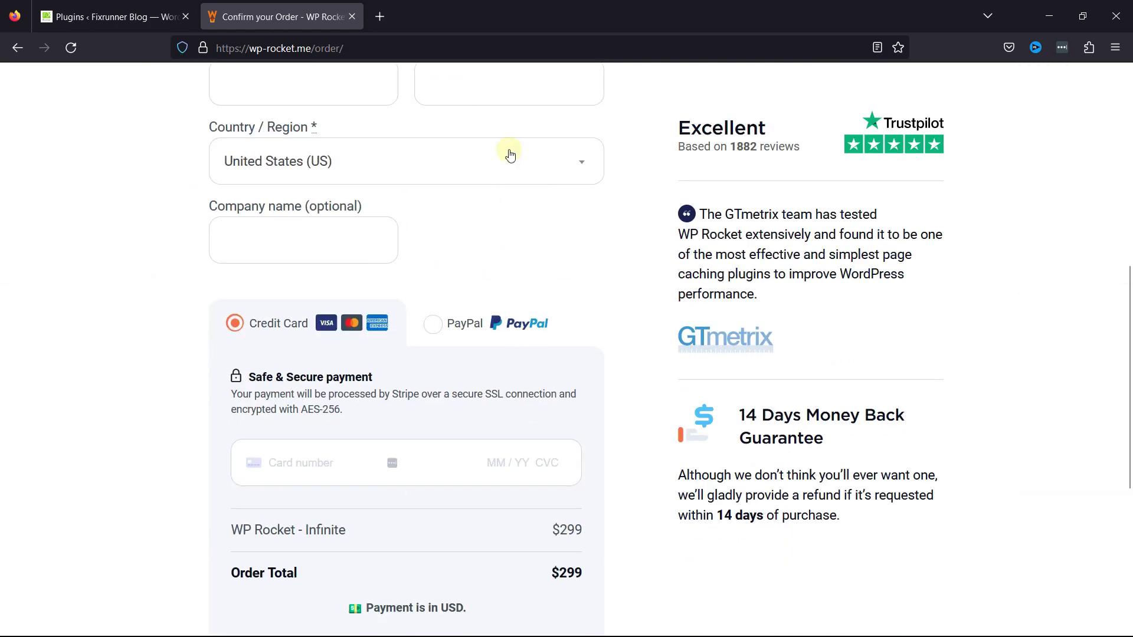
{"action": "scroll", "coordinate": [504, 450], "scroll_direction": "down", "scroll_amount": 5}
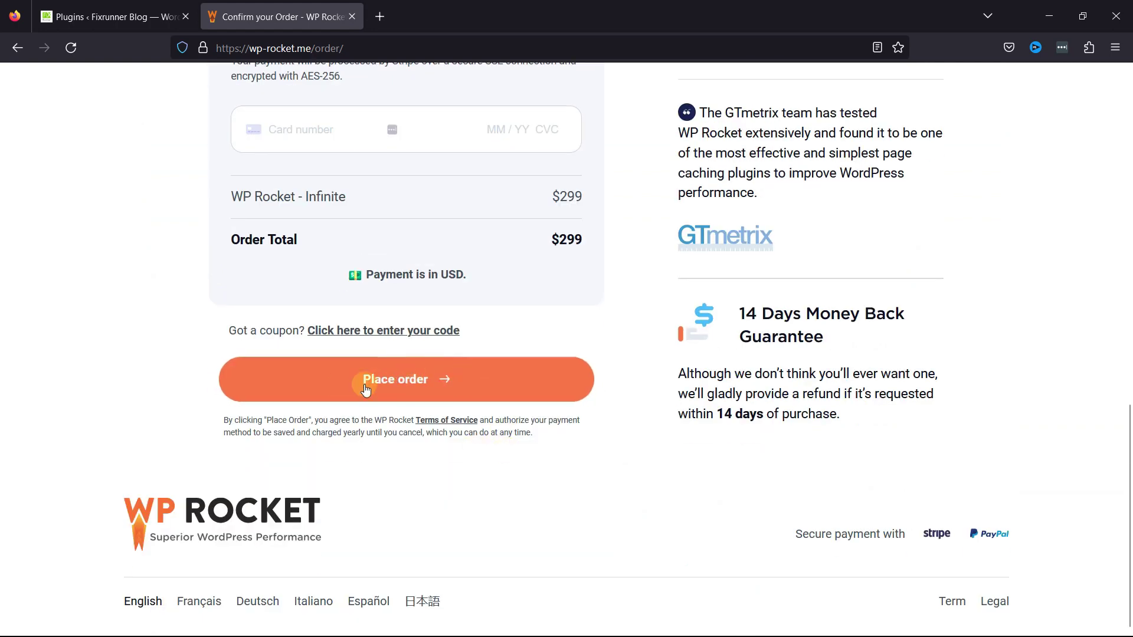
{"action": "scroll", "coordinate": [826, 387], "scroll_direction": "up", "scroll_amount": 5}
{"action": "scroll", "coordinate": [825, 386], "scroll_direction": "up", "scroll_amount": 6}
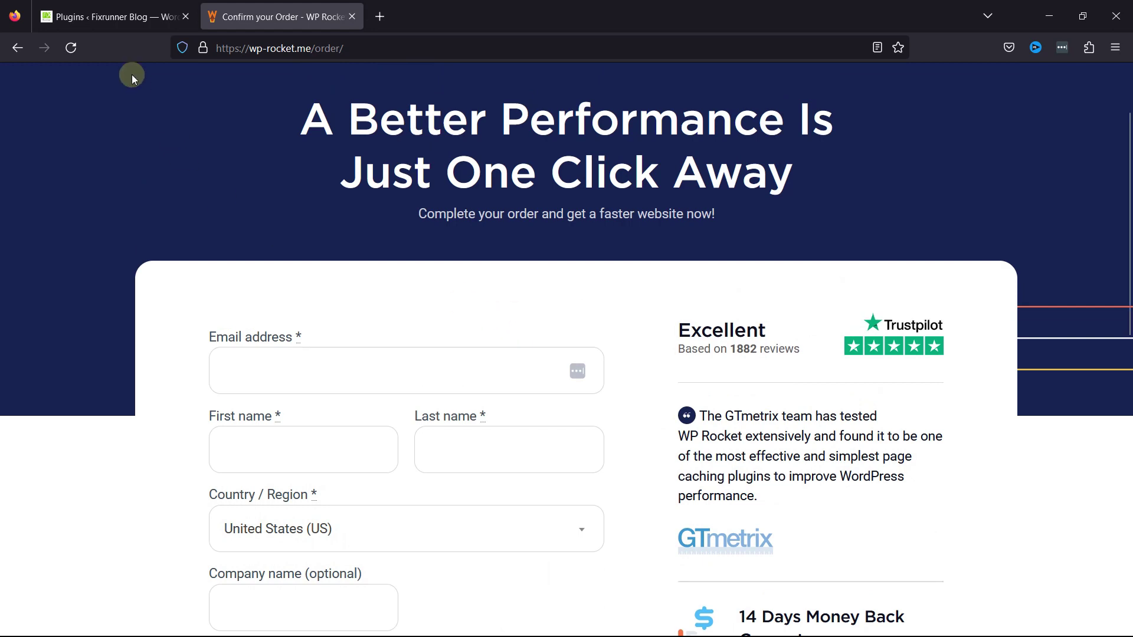
Switch back to the Fixrunner Blog Plugins tab and locate WP Rocket 3.13.4.
{"action": "left_click", "coordinate": [116, 24]}
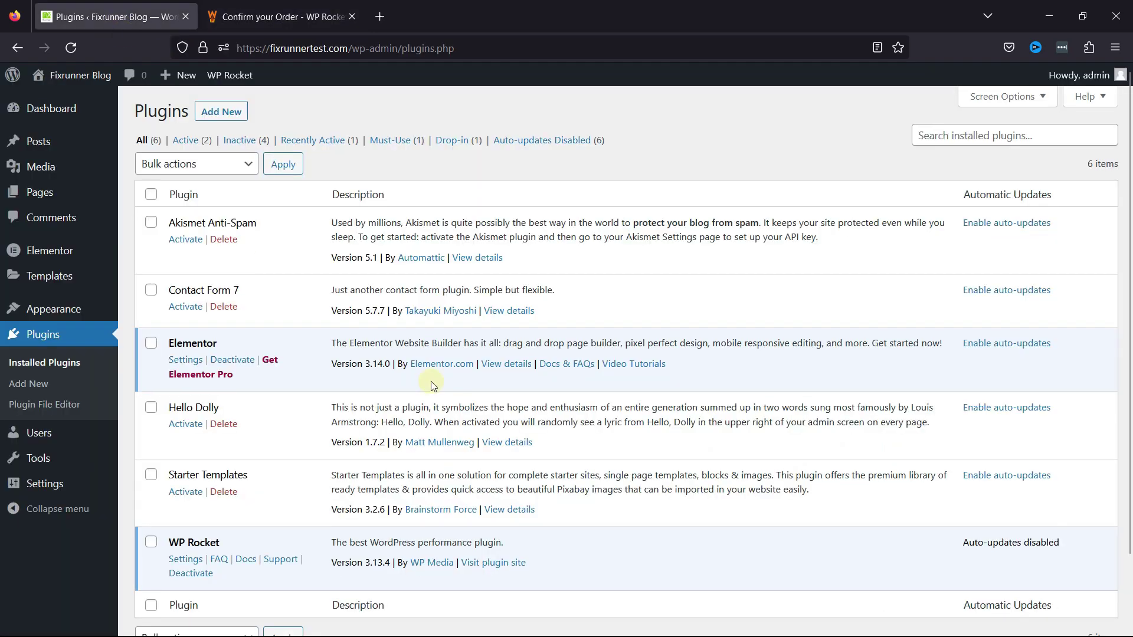
{"action": "scroll", "coordinate": [222, 469], "scroll_direction": "down", "scroll_amount": 3}
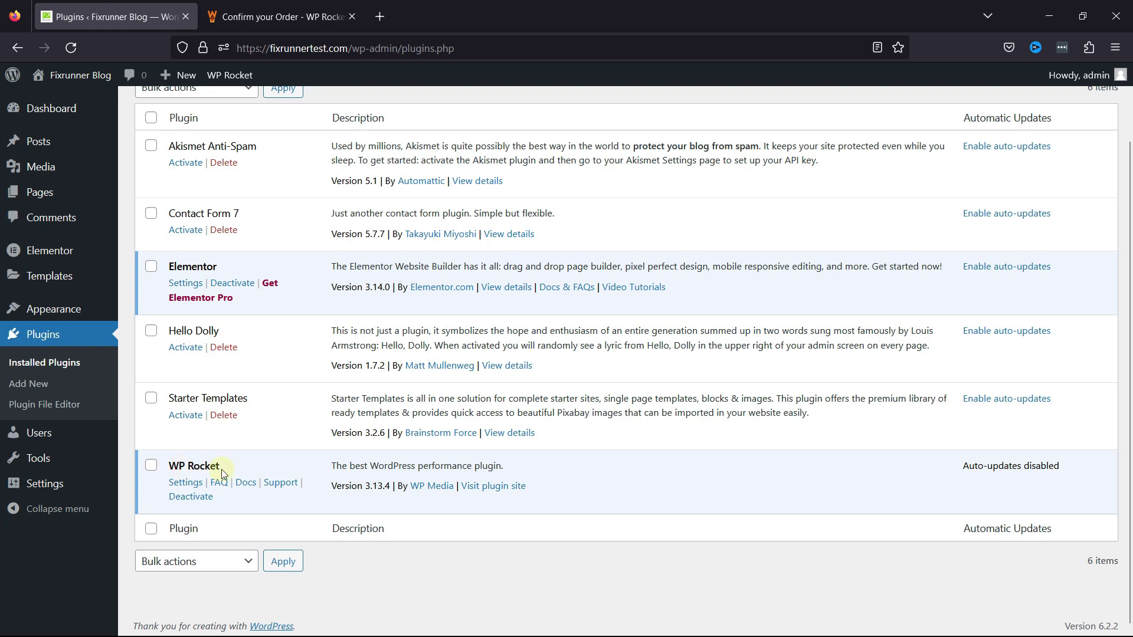
{"action": "scroll", "coordinate": [446, 383], "scroll_direction": "up", "scroll_amount": 2}
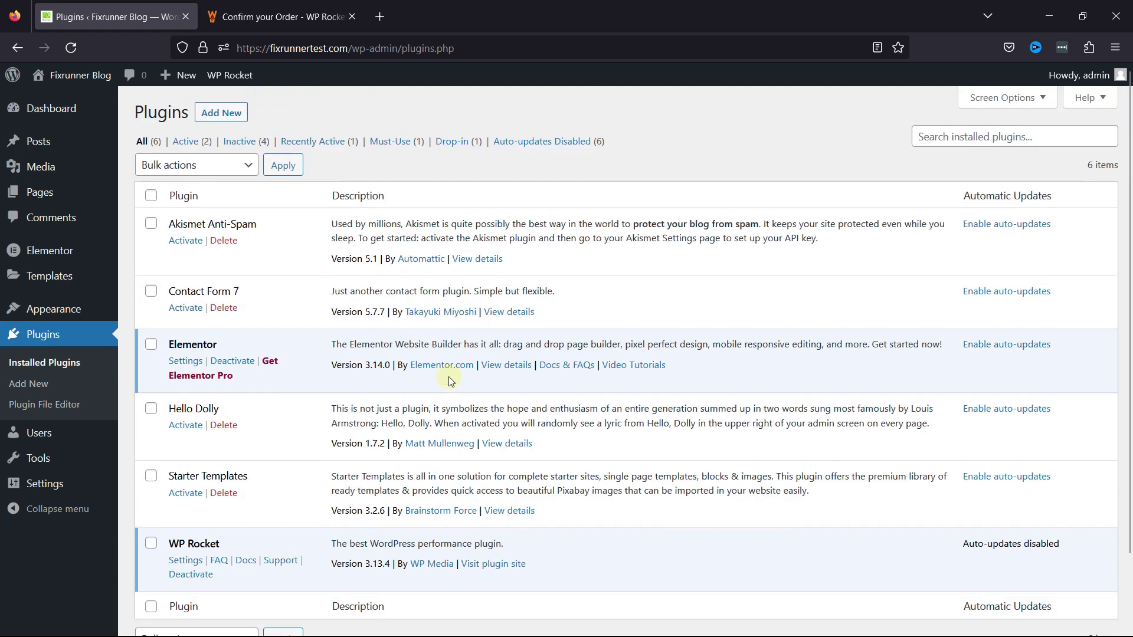
Choose wp-rocket_3.12.1.1.zip as the plugin upload file, then return to Installed Plugins.
{"action": "left_click", "coordinate": [207, 121]}
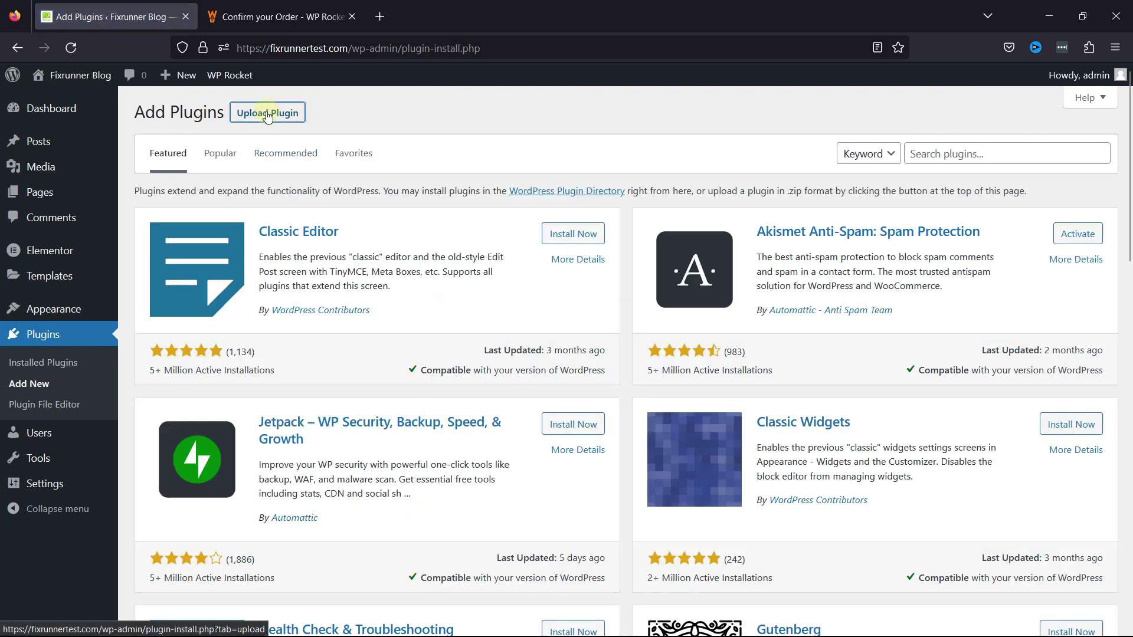
{"action": "left_click", "coordinate": [266, 114]}
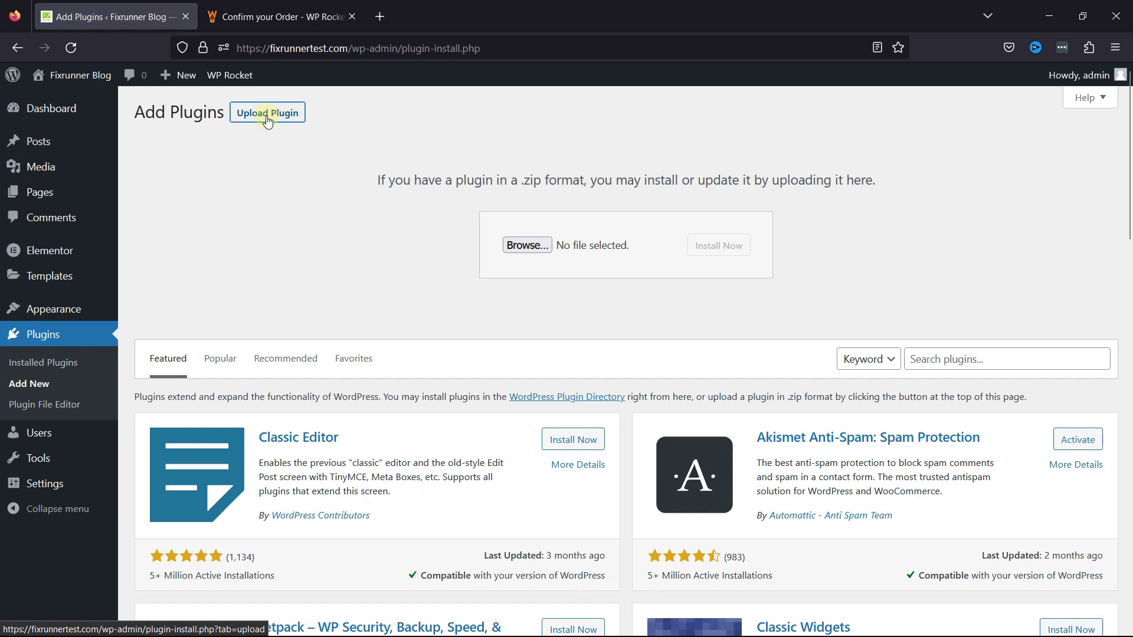
{"action": "left_click", "coordinate": [531, 248]}
{"action": "left_click", "coordinate": [204, 137]}
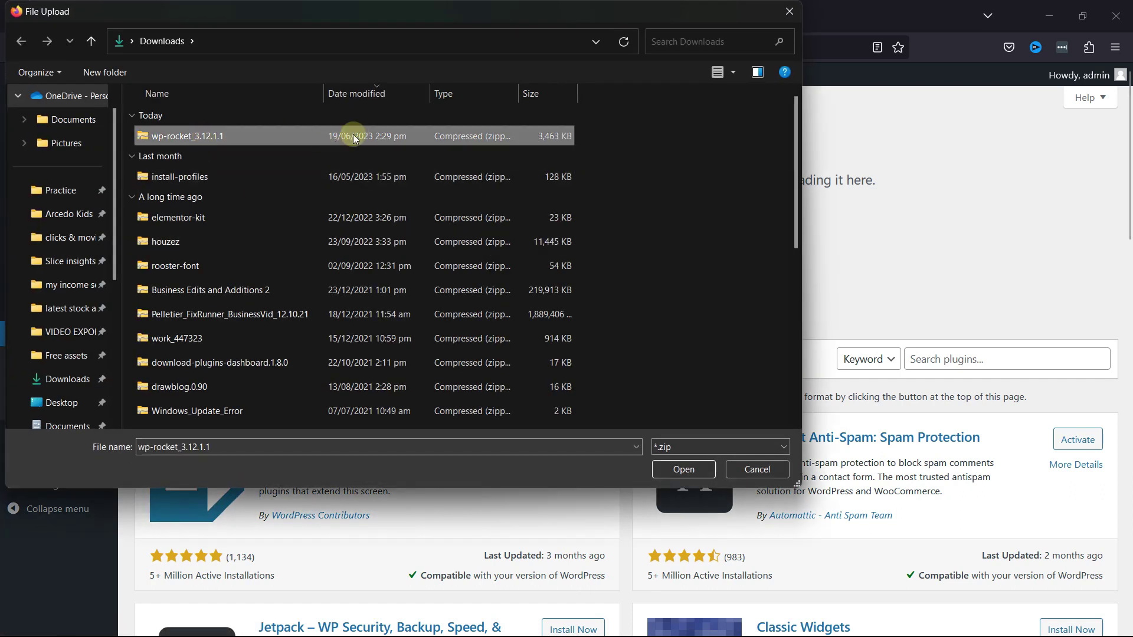
{"action": "left_click", "coordinate": [693, 466]}
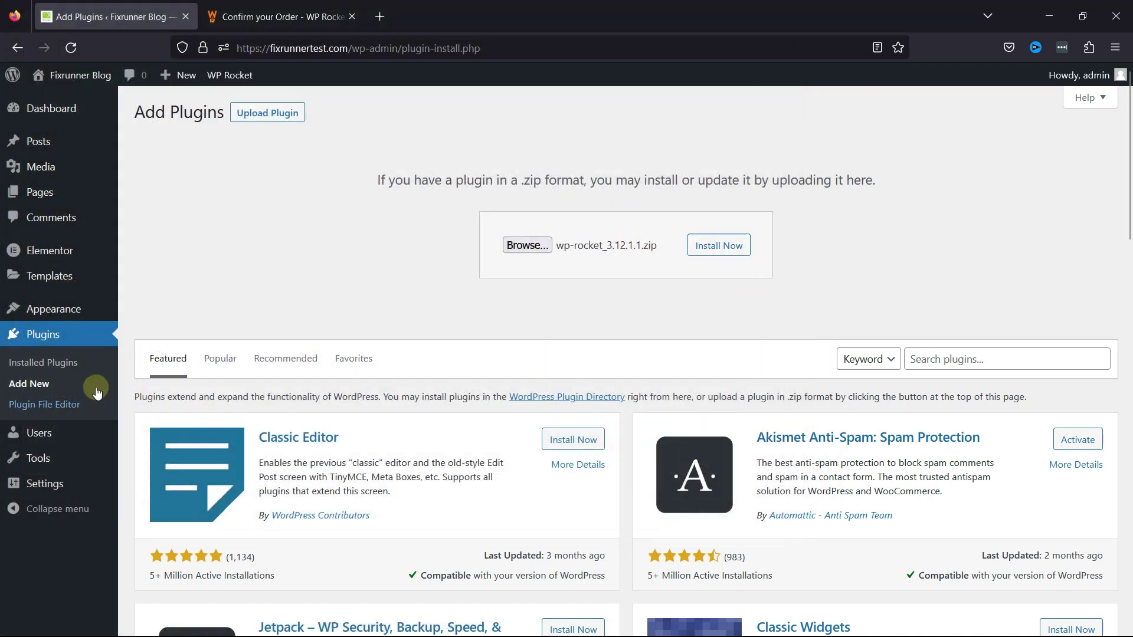
{"action": "left_click", "coordinate": [59, 361]}
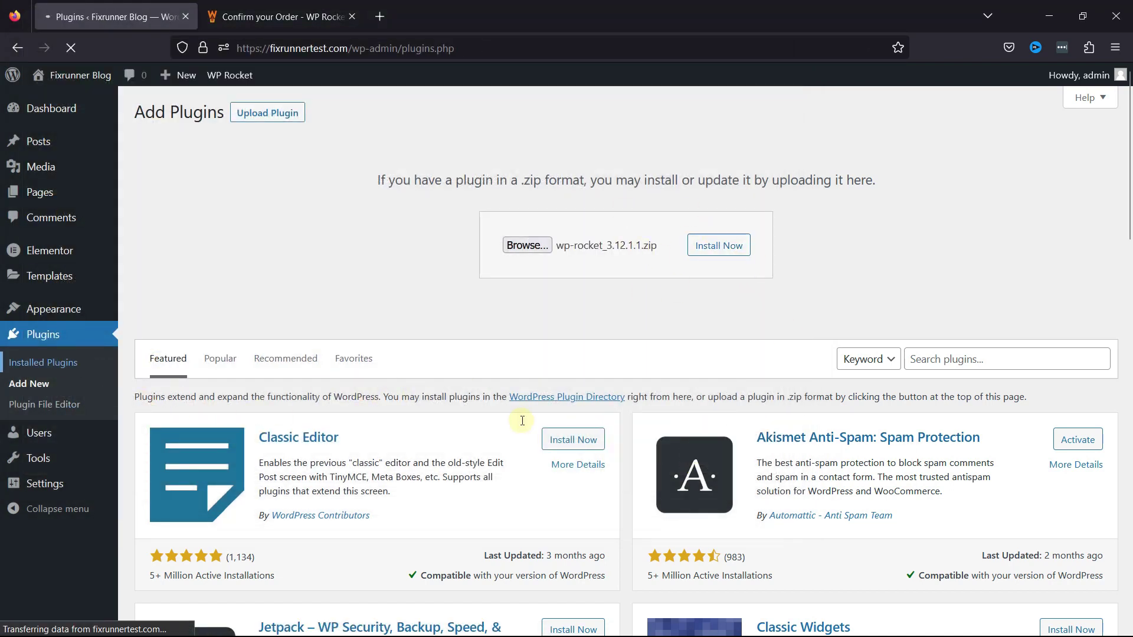
Open WP Rocket's settings from the plugins list and scroll to My Account.
{"action": "scroll", "coordinate": [284, 466], "scroll_direction": "down", "scroll_amount": 2}
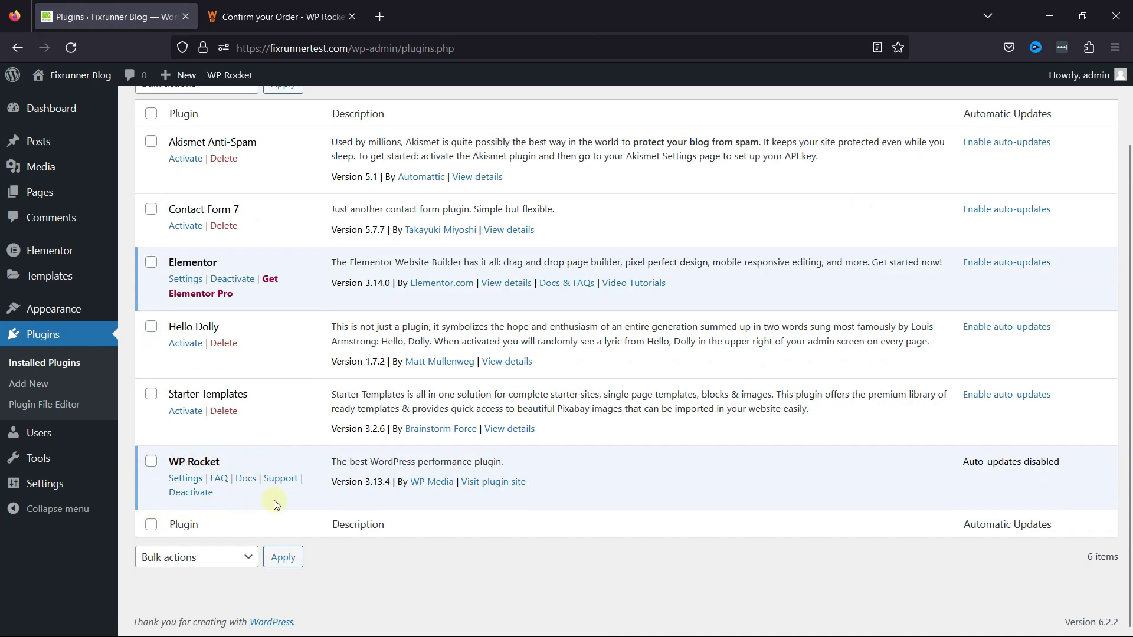
{"action": "left_click", "coordinate": [188, 481]}
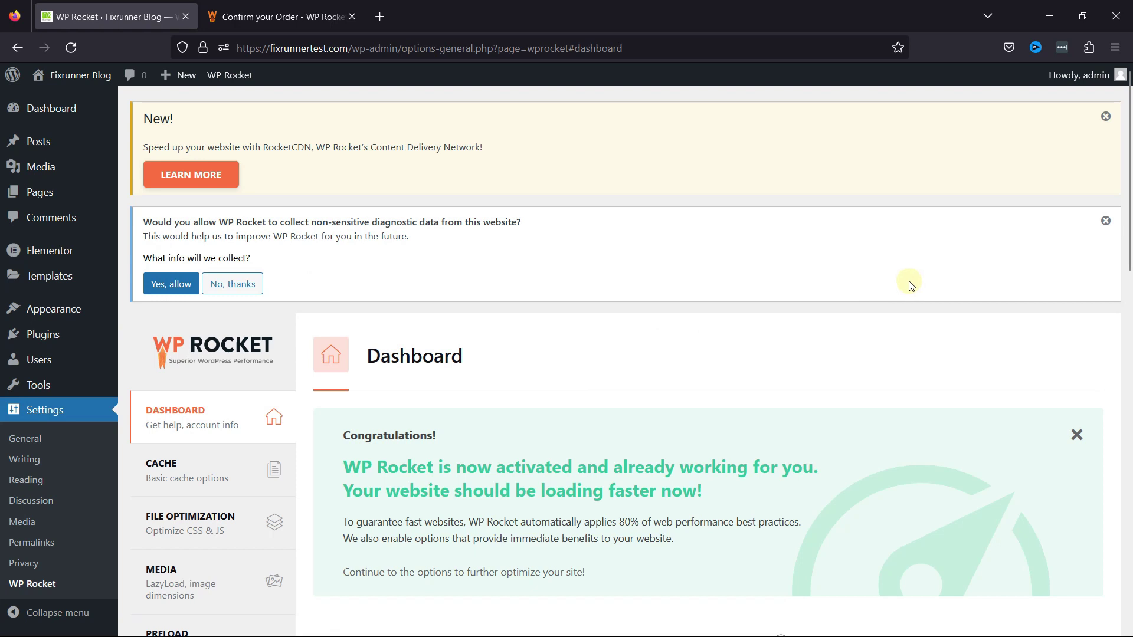
{"action": "scroll", "coordinate": [805, 347], "scroll_direction": "down", "scroll_amount": 4}
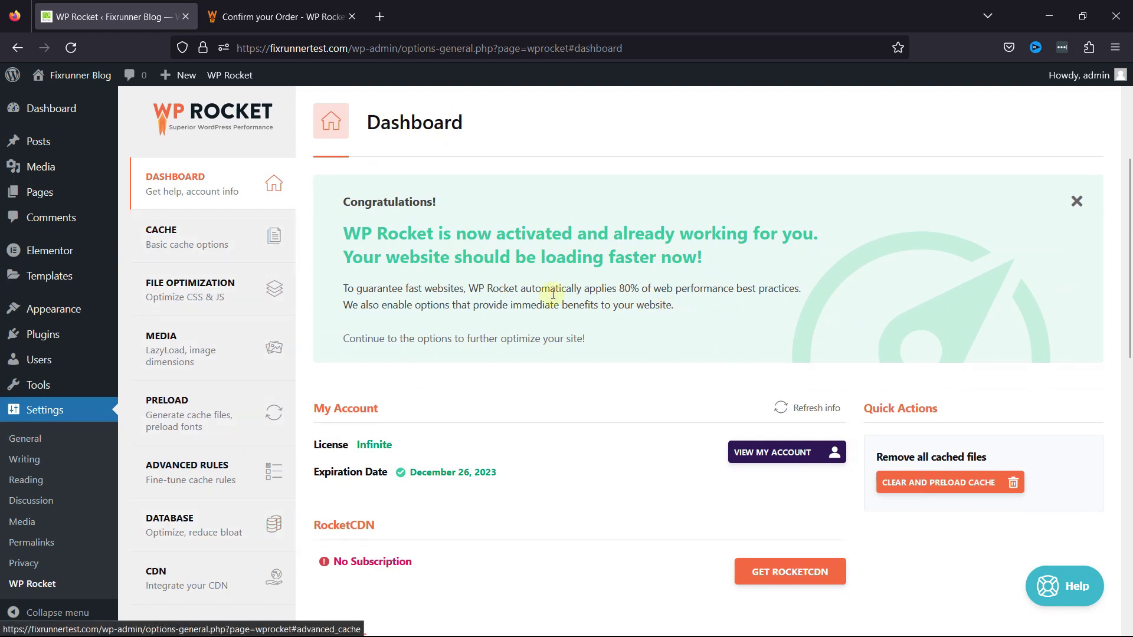
{"action": "scroll", "coordinate": [767, 263], "scroll_direction": "down", "scroll_amount": 3}
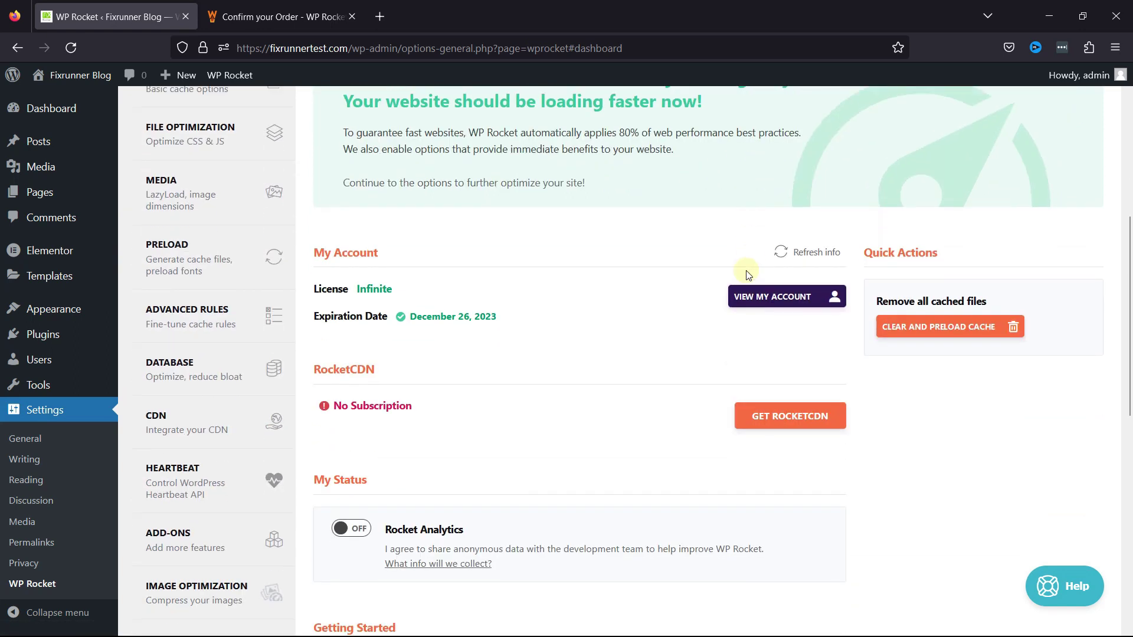
Highlight the Infinite licence type, its December 26, 2023 expiry, and the clear-cache text.
{"action": "double_click", "coordinate": [361, 290]}
{"action": "left_click_drag", "start_coordinate": [409, 322], "coordinate": [494, 331]}
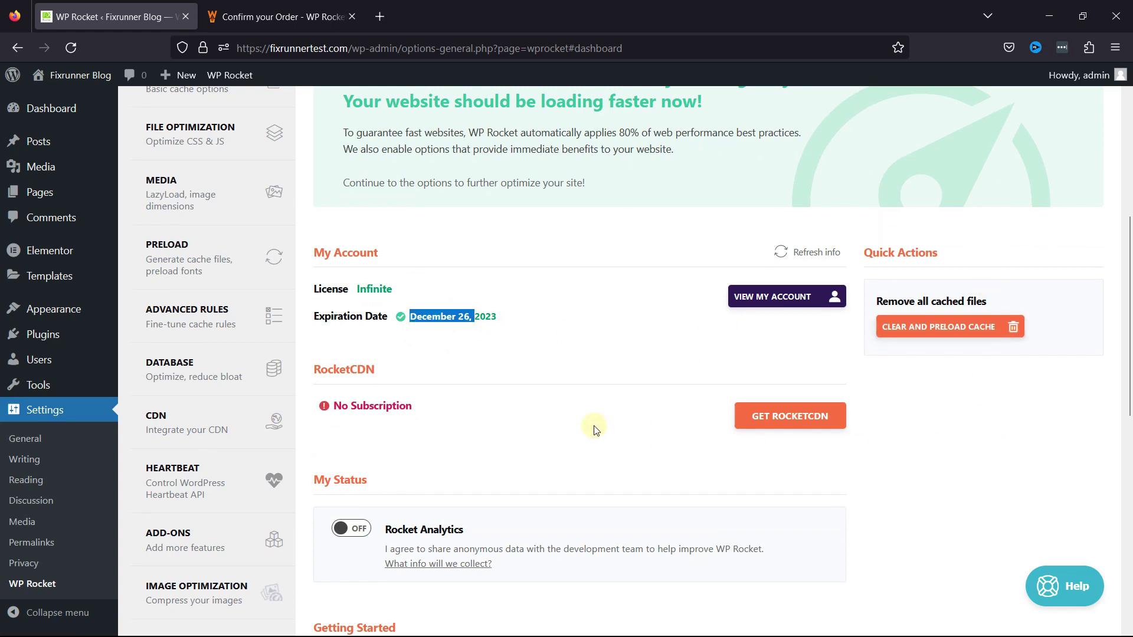
{"action": "left_click_drag", "start_coordinate": [883, 302], "coordinate": [983, 302]}
{"action": "left_click", "coordinate": [1057, 317]}
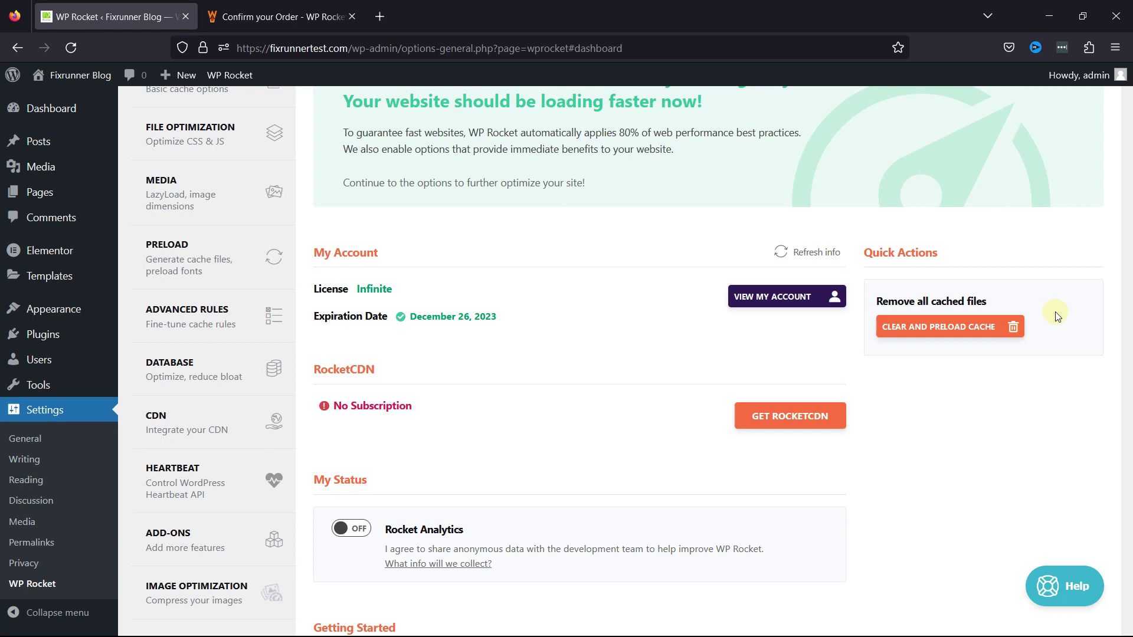
{"action": "scroll", "coordinate": [278, 242], "scroll_direction": "up", "scroll_amount": 5}
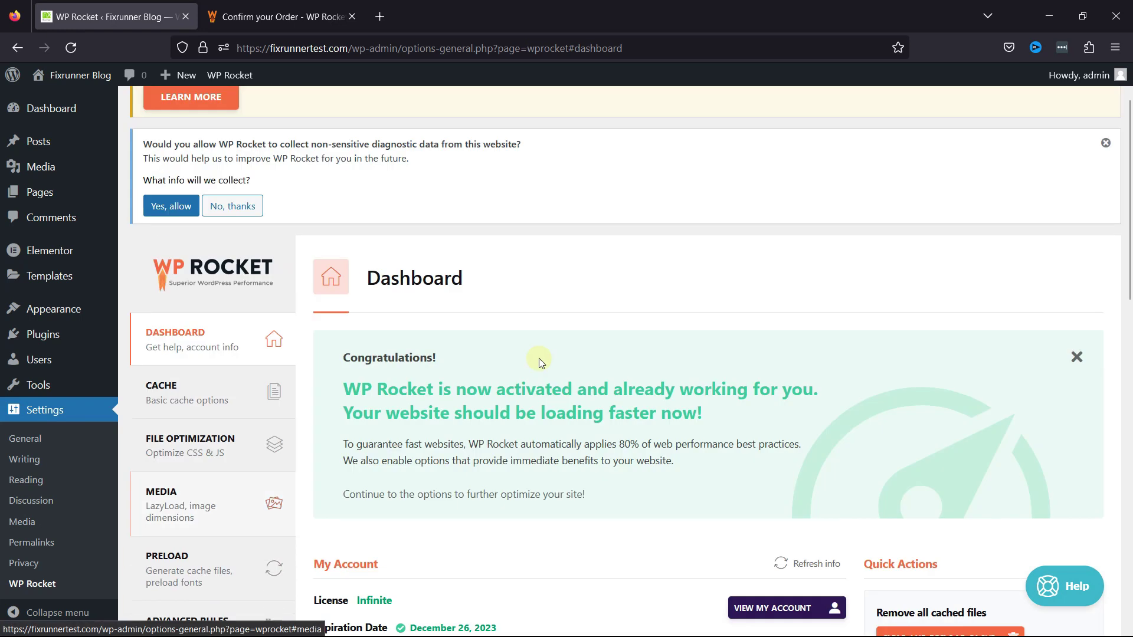
Open the Cache tab and scroll down to the 10-hour Cache Lifespan setting.
{"action": "left_click", "coordinate": [187, 396]}
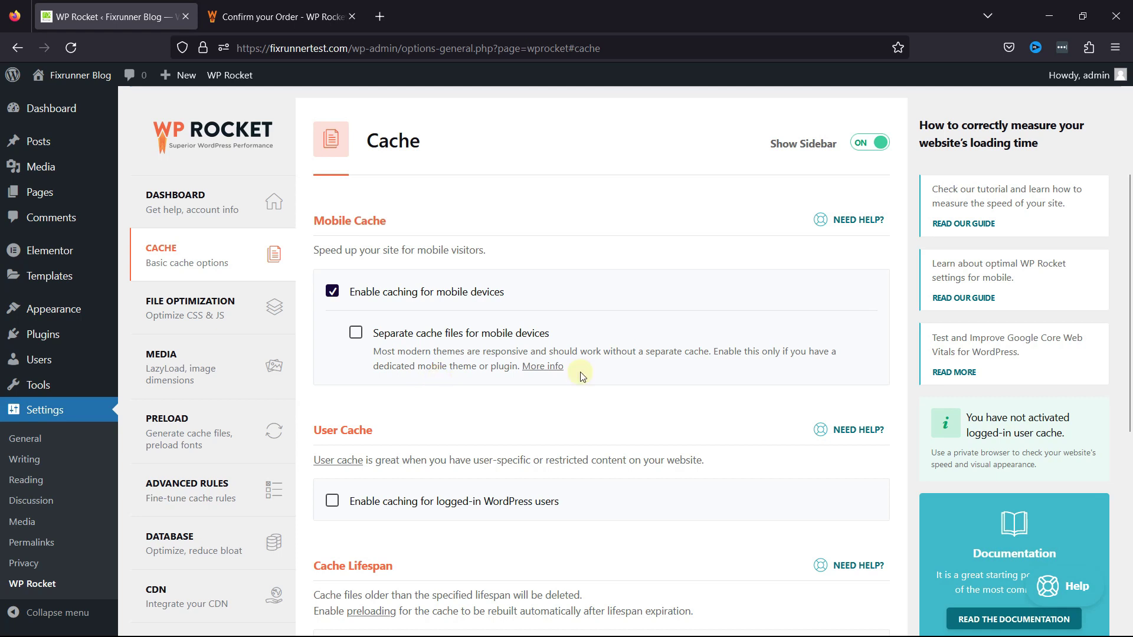
{"action": "scroll", "coordinate": [425, 354], "scroll_direction": "down", "scroll_amount": 4}
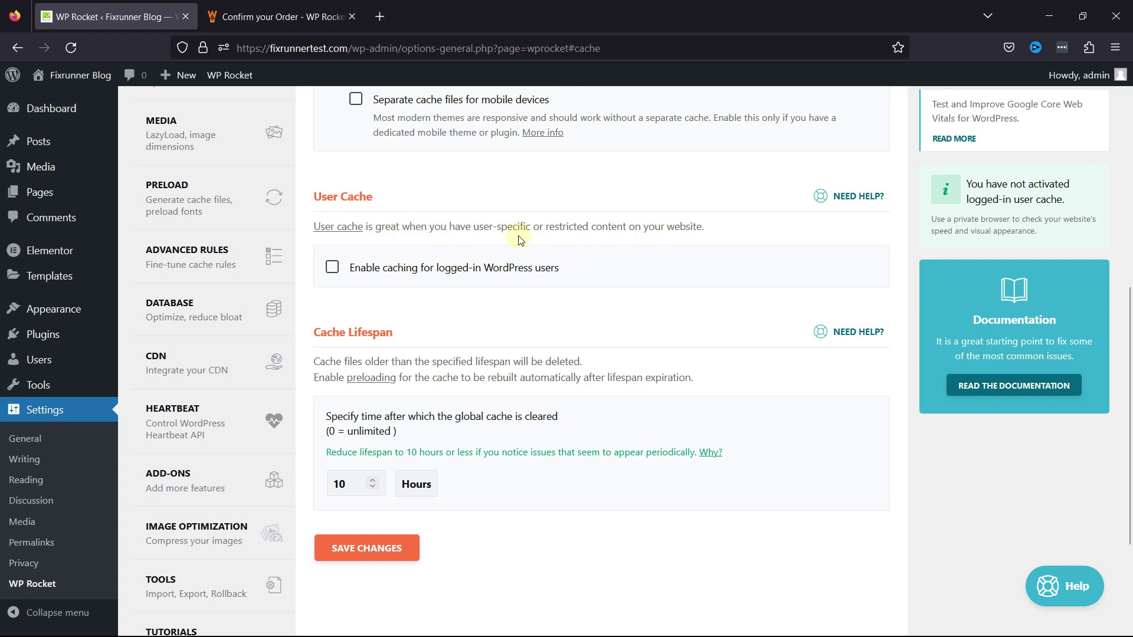
{"action": "scroll", "coordinate": [553, 199], "scroll_direction": "down", "scroll_amount": 3}
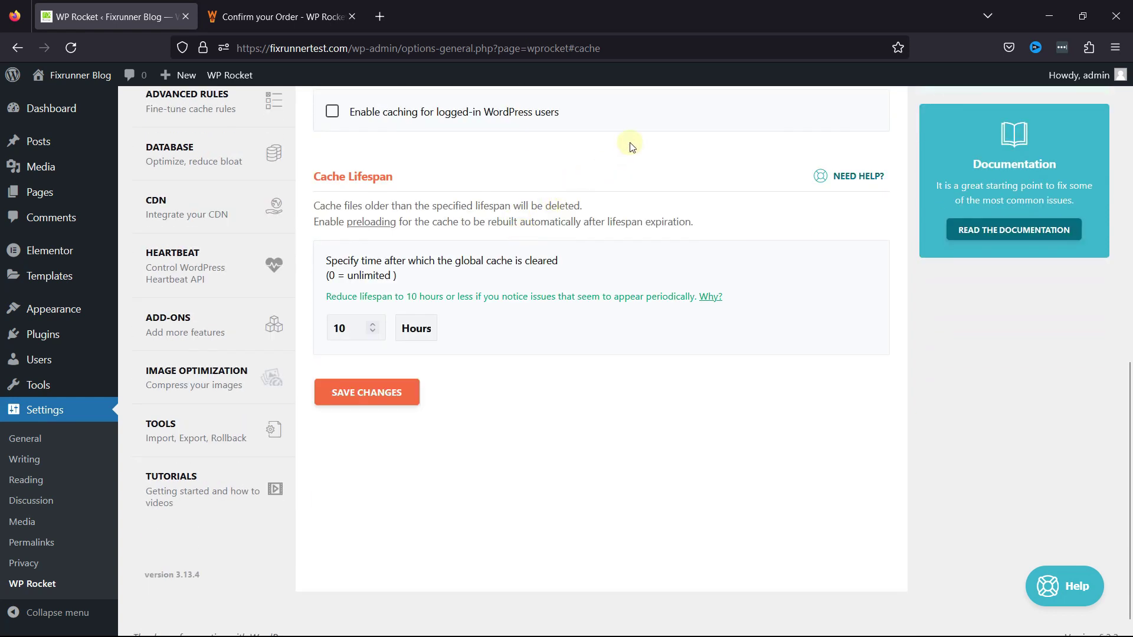
Nudge the Cache Lifespan spinner and return it to 10 Hours, then save the changes.
{"action": "scroll", "coordinate": [630, 147], "scroll_direction": "up", "scroll_amount": 2}
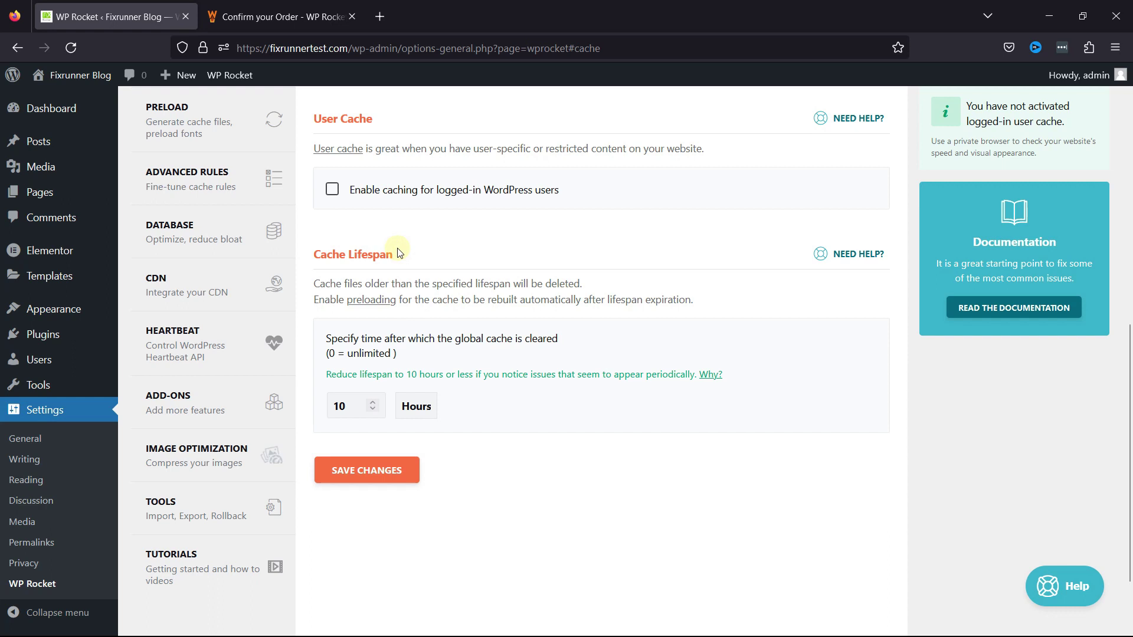
{"action": "left_click_drag", "start_coordinate": [398, 252], "coordinate": [314, 255]}
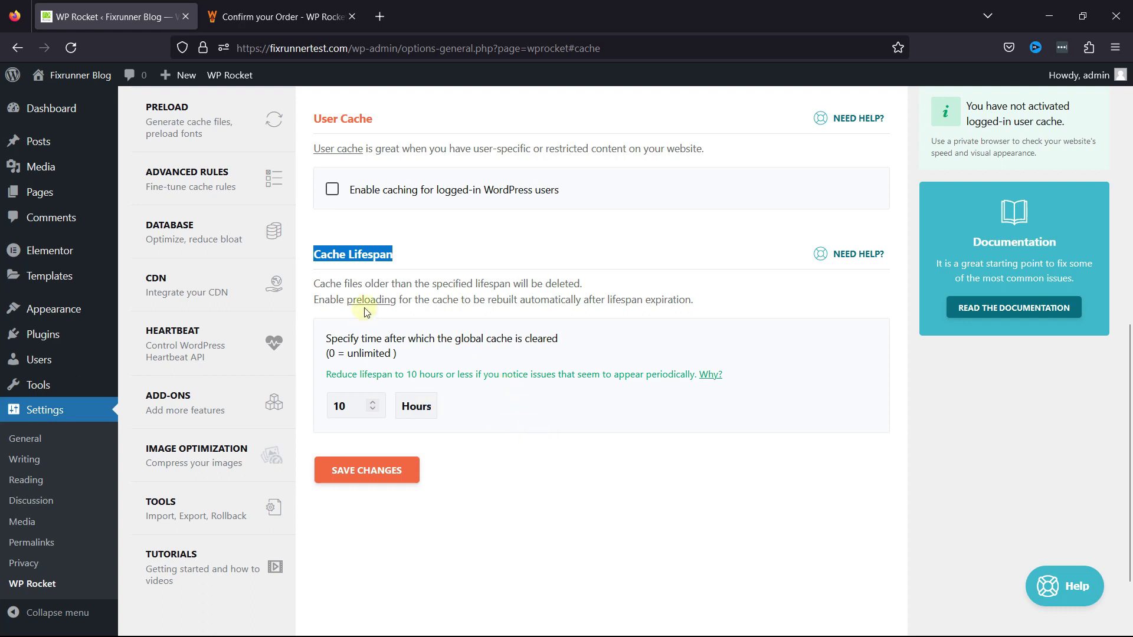
{"action": "left_click", "coordinate": [534, 442]}
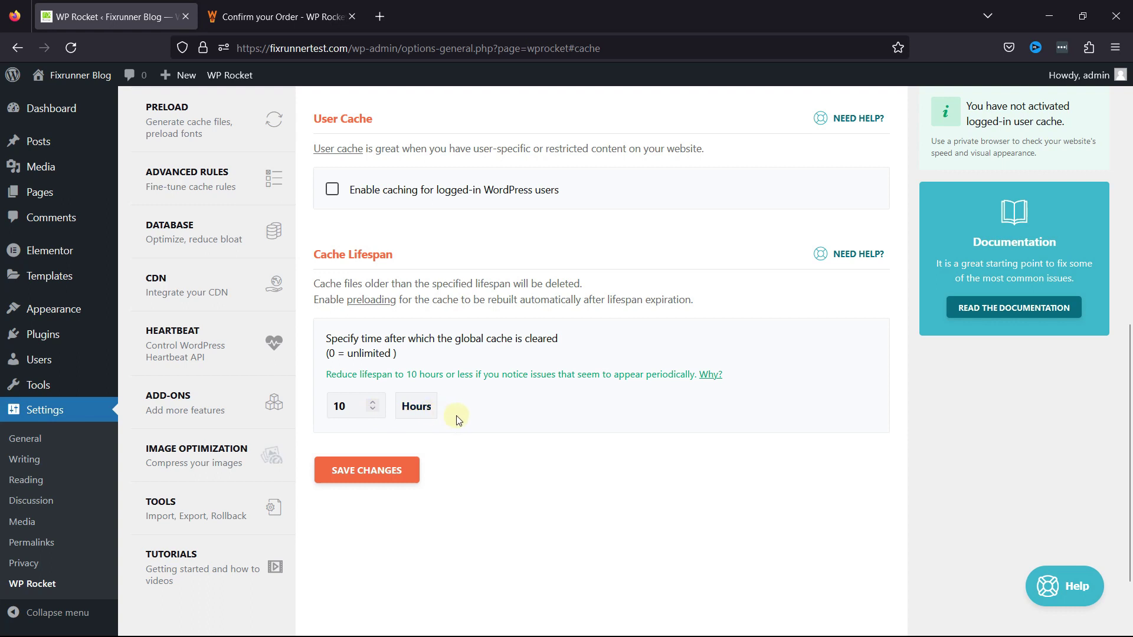
{"action": "left_click", "coordinate": [372, 402]}
{"action": "left_click", "coordinate": [372, 403]}
{"action": "left_click", "coordinate": [373, 412]}
{"action": "left_click", "coordinate": [374, 411]}
{"action": "left_click_drag", "start_coordinate": [355, 408], "coordinate": [321, 405]}
{"action": "left_click", "coordinate": [498, 408]}
{"action": "left_click", "coordinate": [373, 472]}
Go to File Optimization and tick Minify CSS files, bringing up its warning.
{"action": "scroll", "coordinate": [502, 457], "scroll_direction": "up", "scroll_amount": 5}
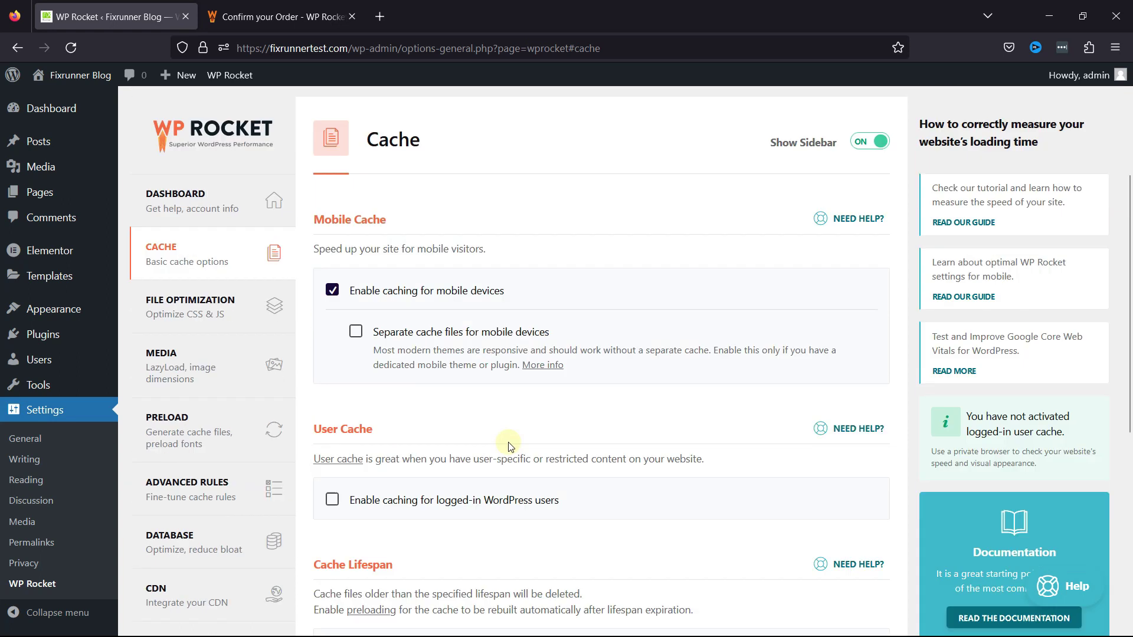
{"action": "left_click", "coordinate": [197, 321]}
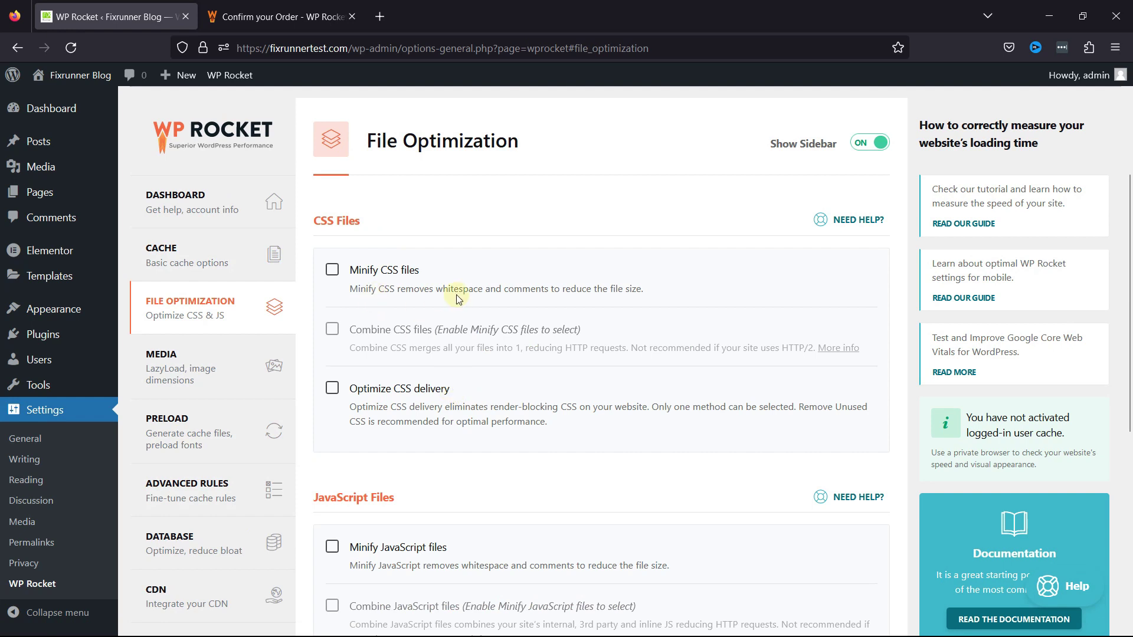
{"action": "left_click_drag", "start_coordinate": [309, 229], "coordinate": [361, 224]}
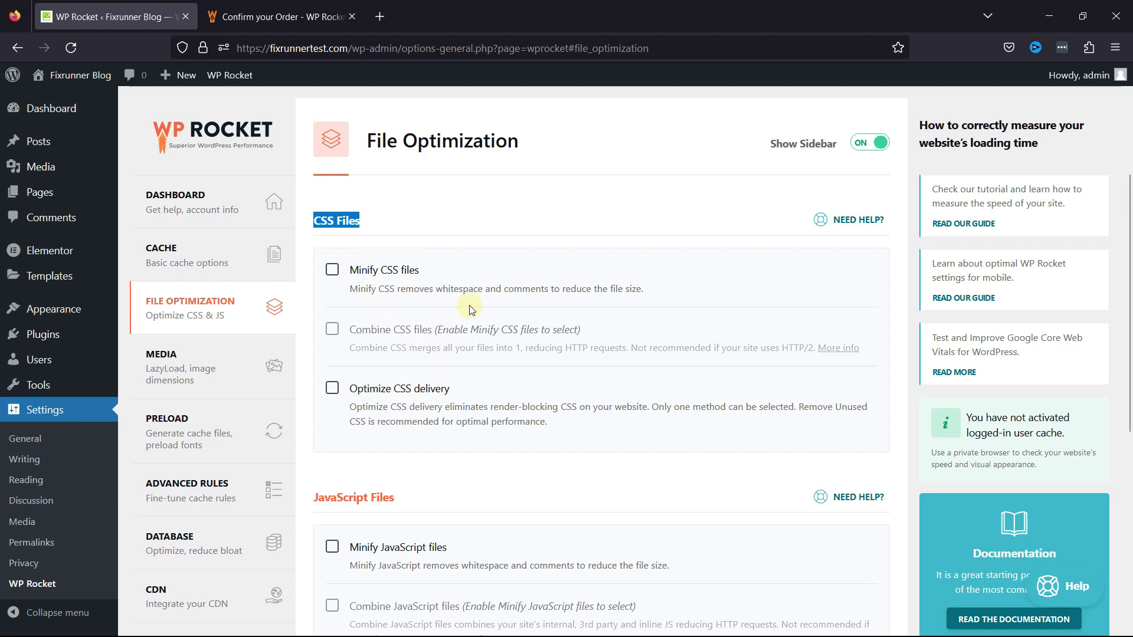
{"action": "left_click", "coordinate": [590, 228]}
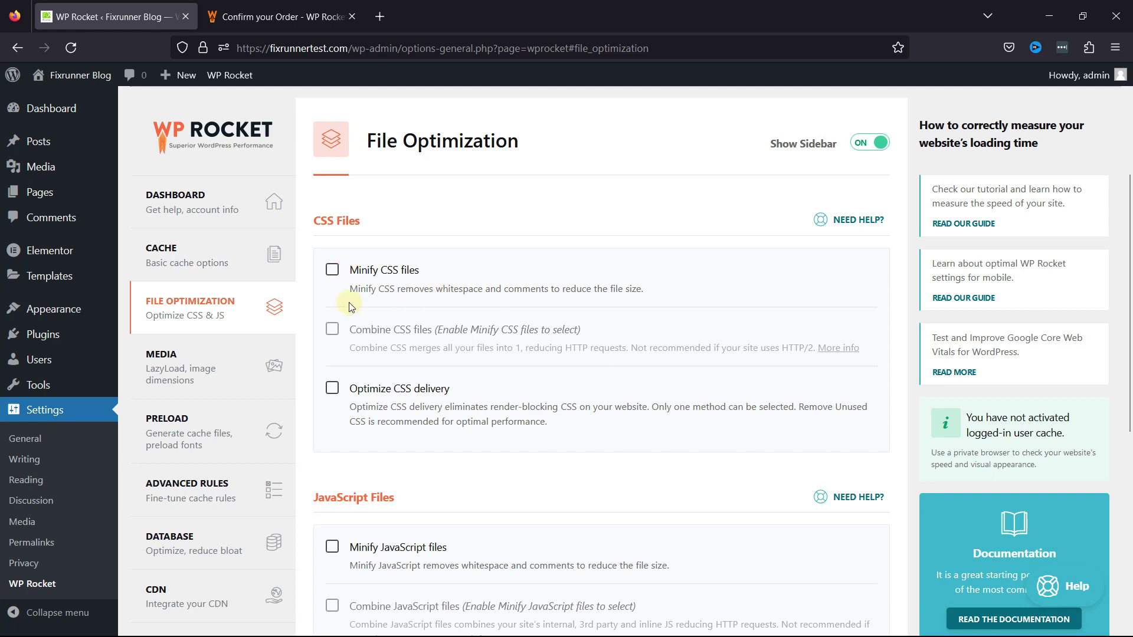
{"action": "left_click", "coordinate": [333, 271]}
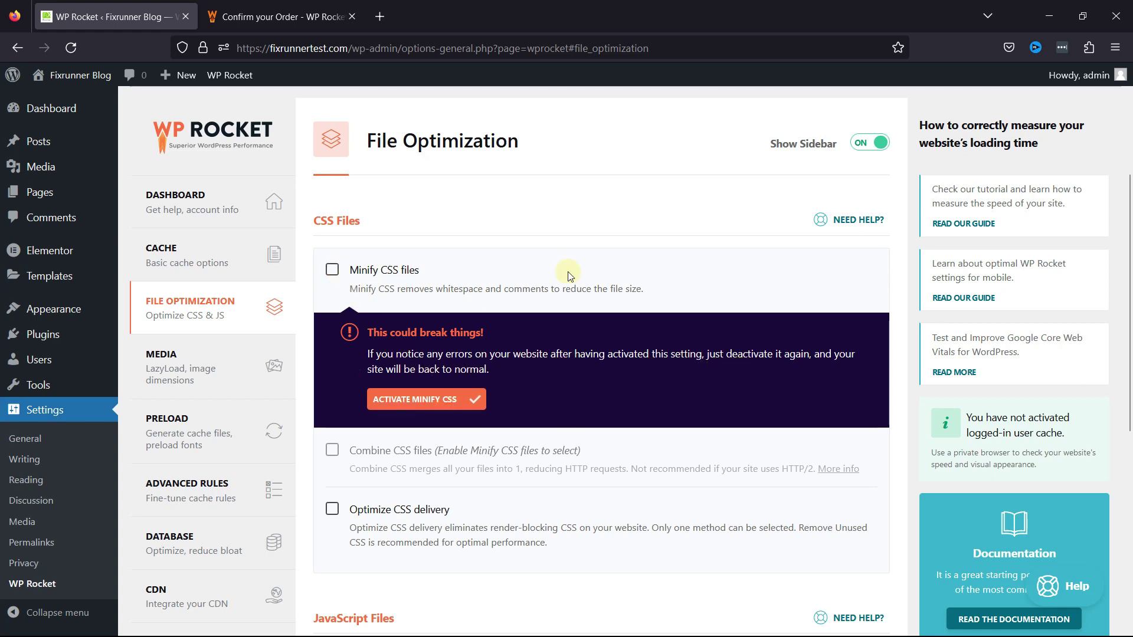
Activate Minify CSS, then enable and activate Combine CSS files.
{"action": "left_click", "coordinate": [413, 399]}
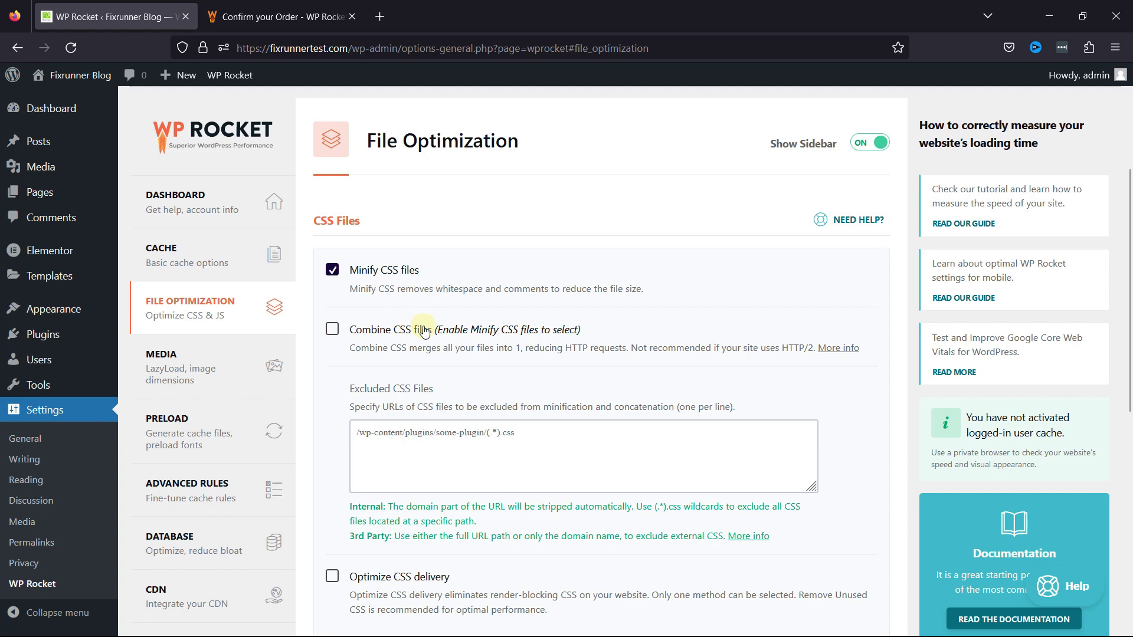
{"action": "scroll", "coordinate": [376, 338], "scroll_direction": "down", "scroll_amount": 1}
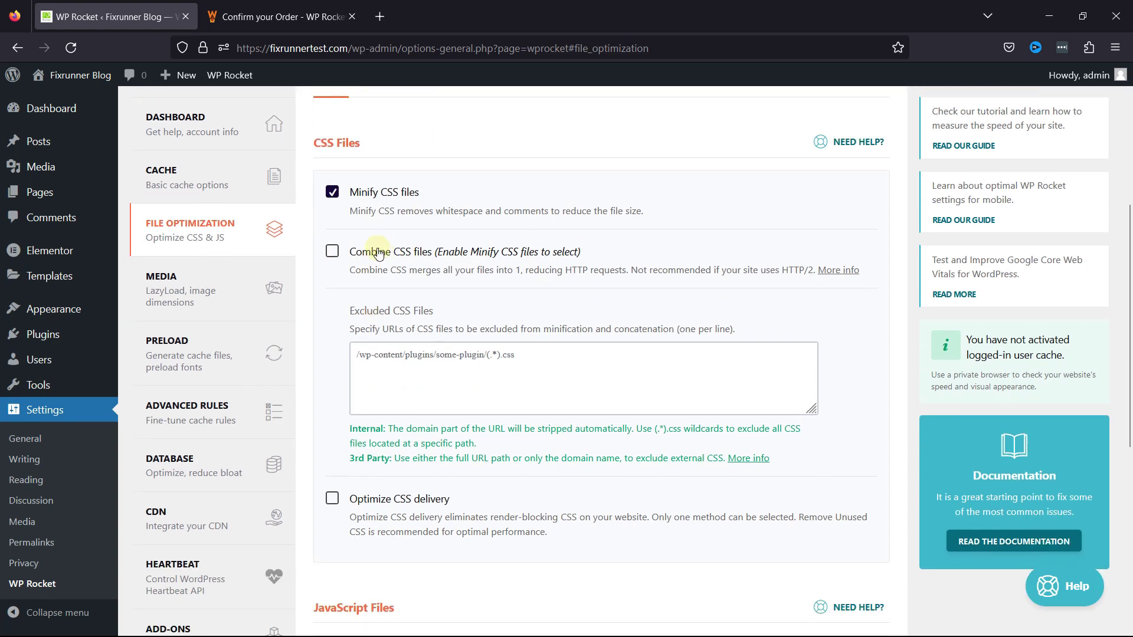
{"action": "left_click", "coordinate": [332, 252]}
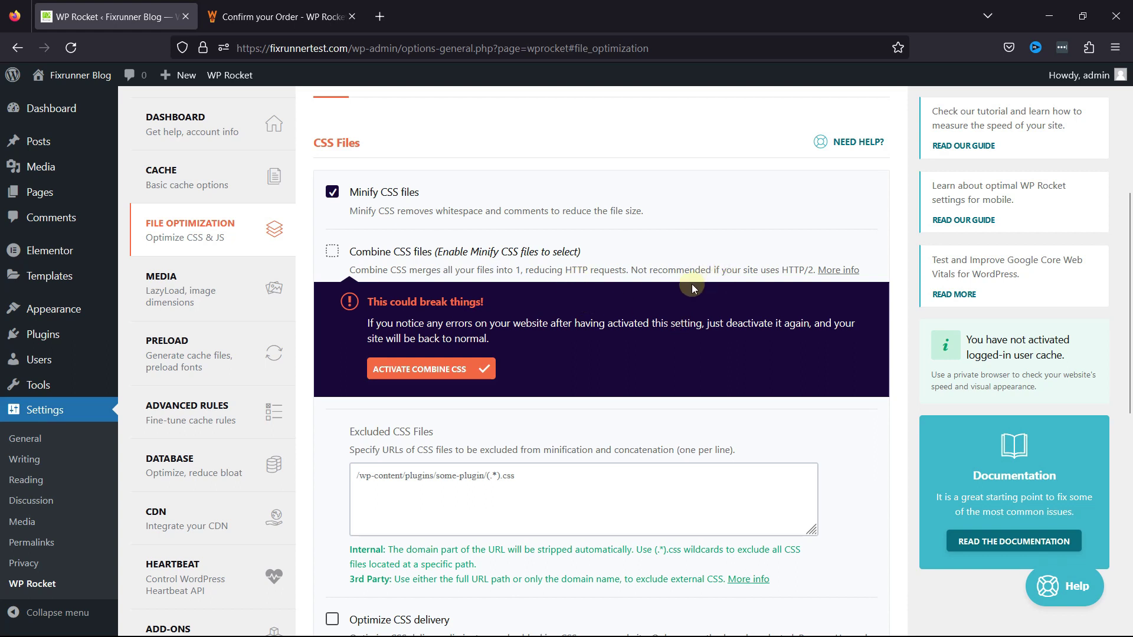
{"action": "left_click", "coordinate": [420, 372]}
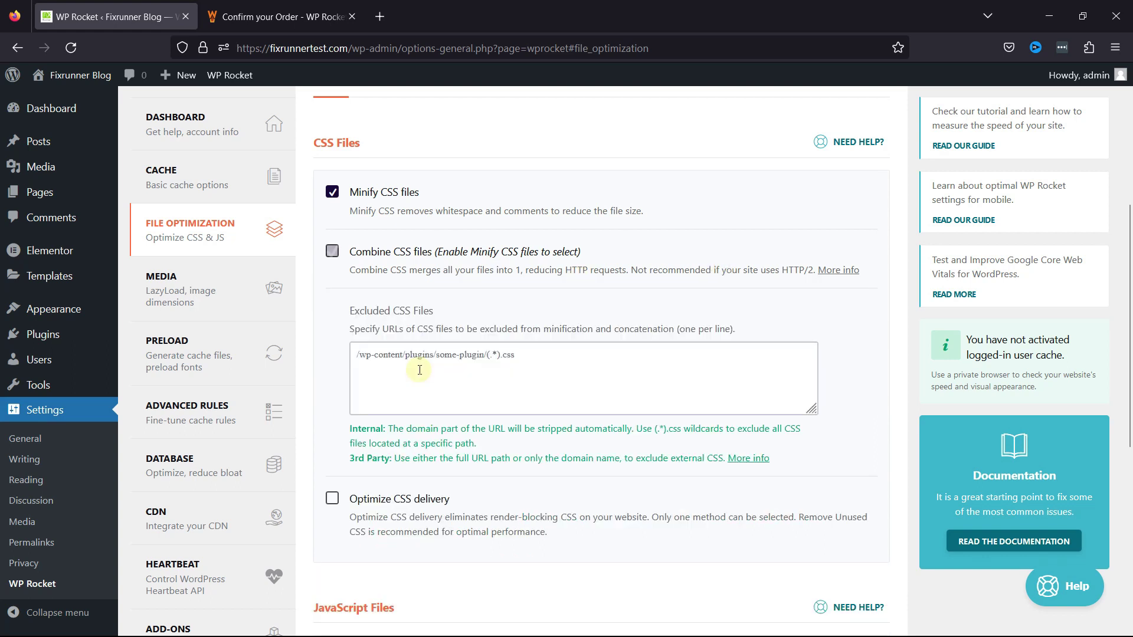
Turn on Optimize CSS delivery with Remove Unused CSS.
{"action": "triple_click", "coordinate": [391, 311]}
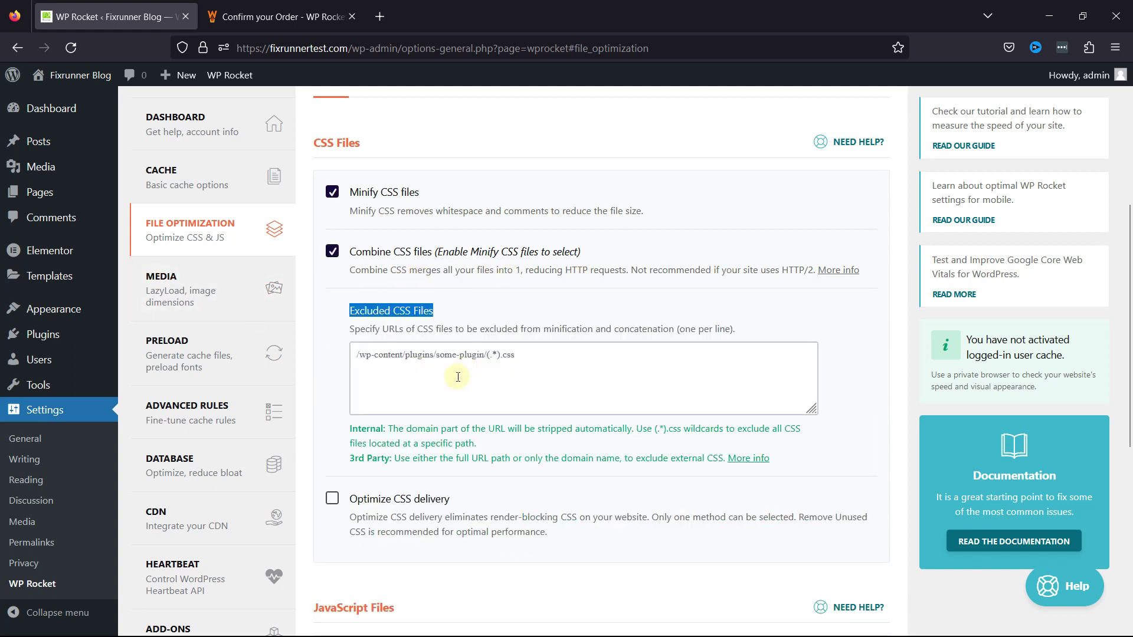
{"action": "scroll", "coordinate": [417, 384], "scroll_direction": "down", "scroll_amount": 2}
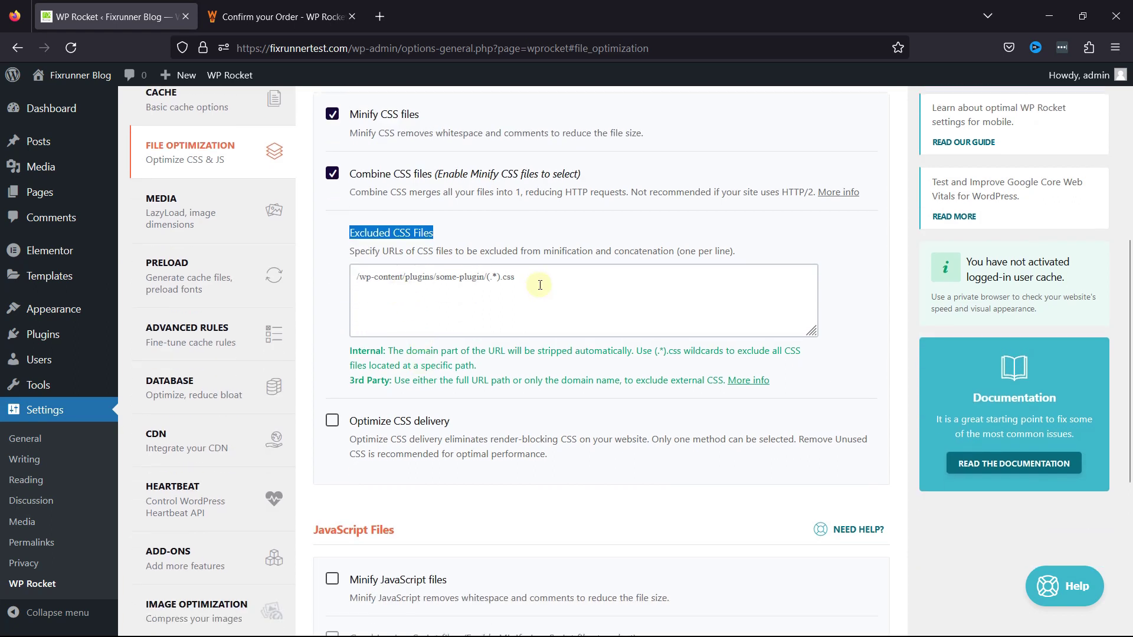
{"action": "left_click", "coordinate": [539, 285]}
{"action": "scroll", "coordinate": [519, 301], "scroll_direction": "down", "scroll_amount": 2}
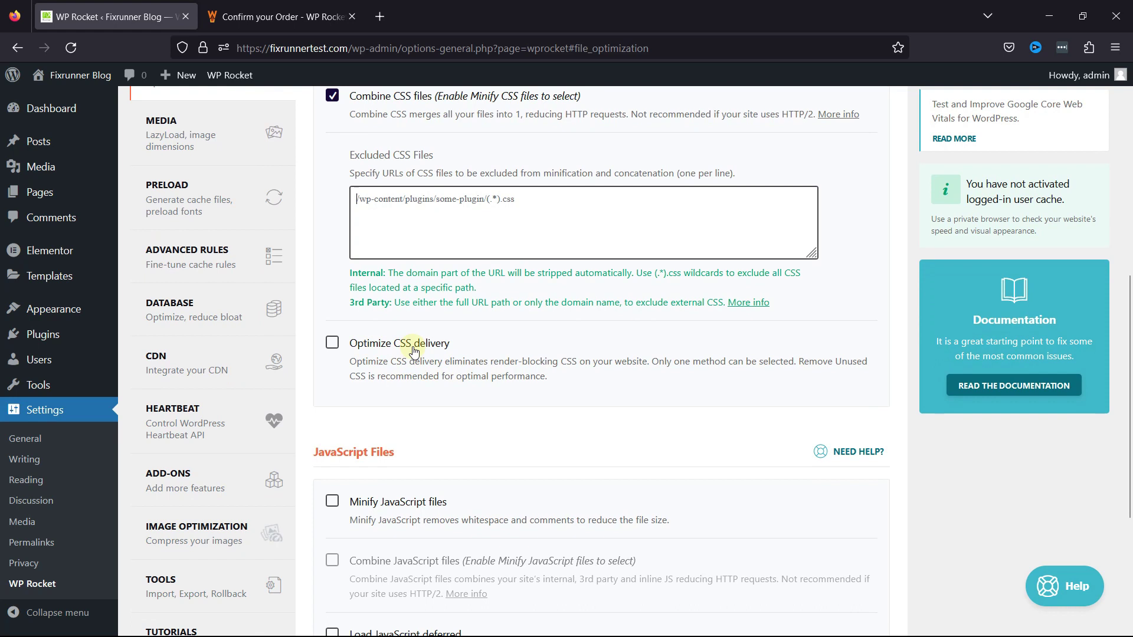
{"action": "left_click", "coordinate": [331, 350]}
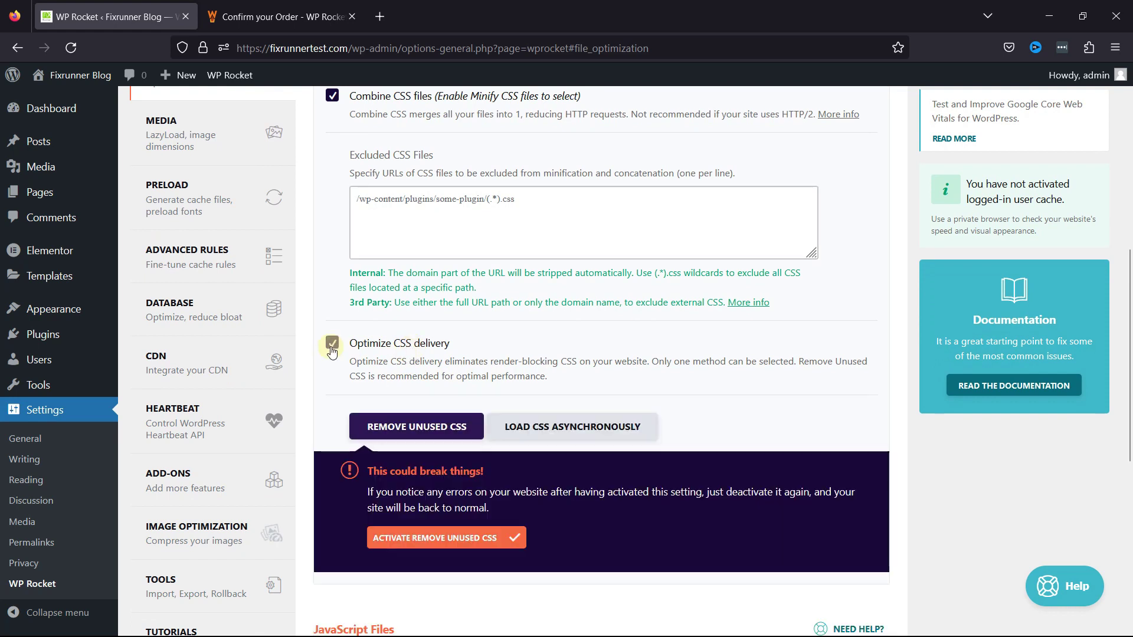
{"action": "scroll", "coordinate": [598, 355], "scroll_direction": "down", "scroll_amount": 4}
{"action": "scroll", "coordinate": [716, 336], "scroll_direction": "up", "scroll_amount": 4}
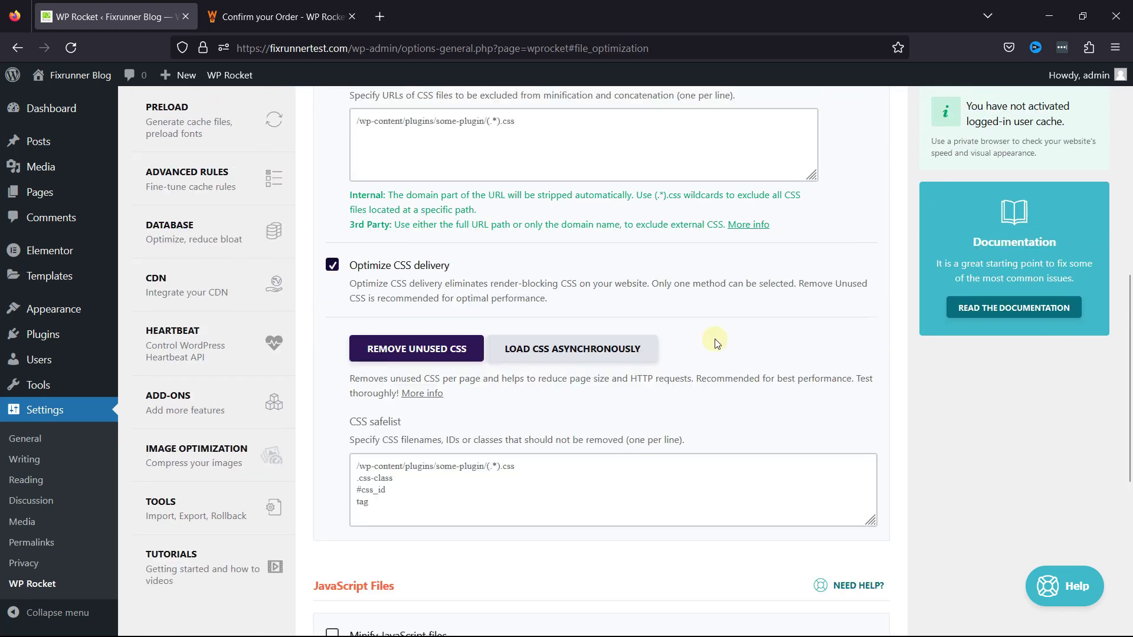
Enable and activate Minify JavaScript files, leaving Combine JavaScript files off.
{"action": "scroll", "coordinate": [627, 270], "scroll_direction": "down", "scroll_amount": 6}
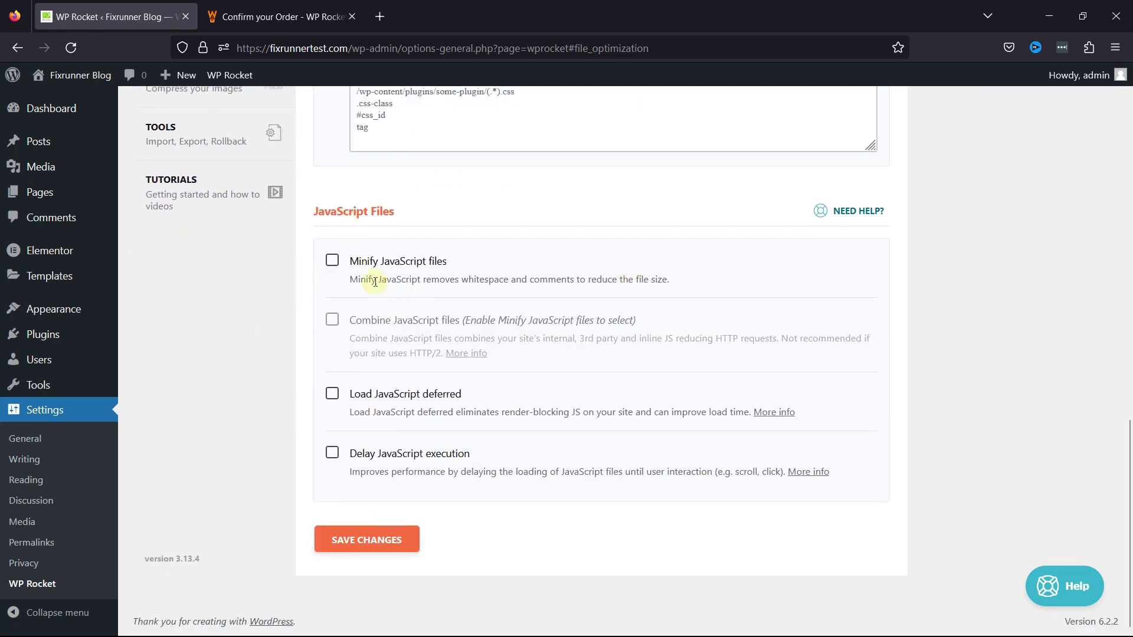
{"action": "left_click", "coordinate": [332, 260]}
{"action": "left_click", "coordinate": [434, 387]}
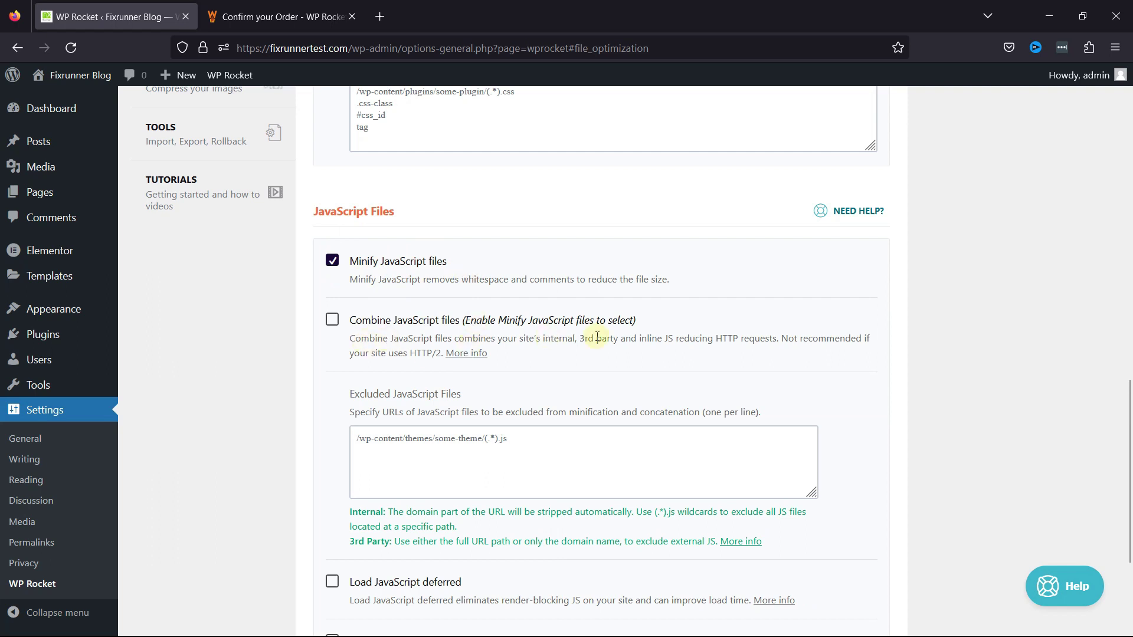
{"action": "left_click", "coordinate": [332, 319]}
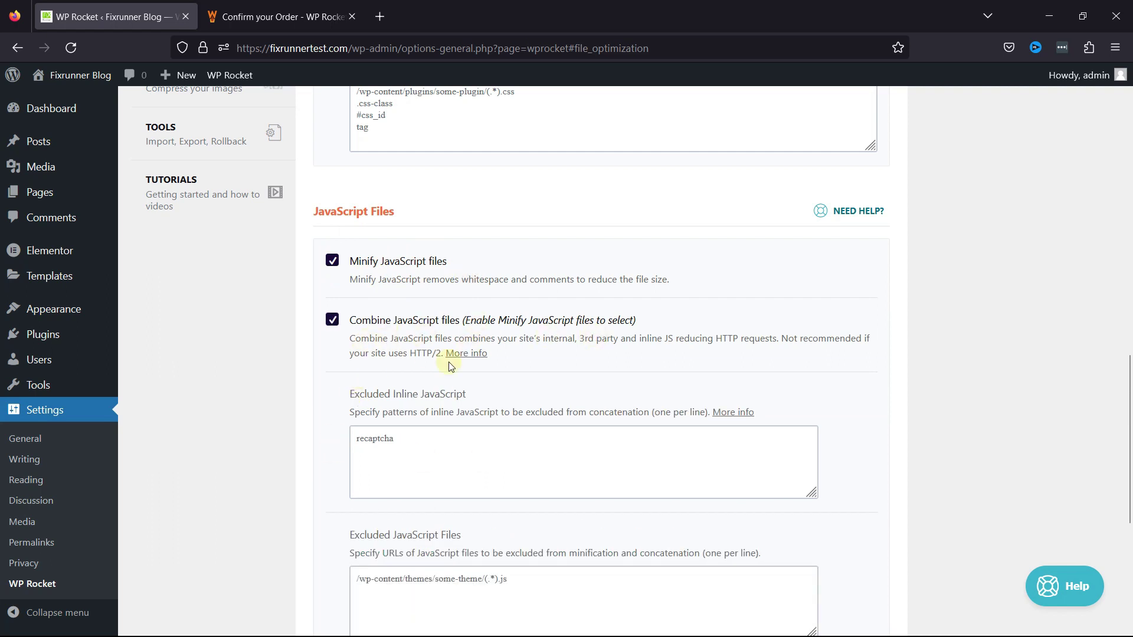
{"action": "left_click", "coordinate": [331, 320]}
Turn on Load JavaScript deferred and Delay JavaScript execution, then save the changes.
{"action": "scroll", "coordinate": [343, 210], "scroll_direction": "down", "scroll_amount": 3}
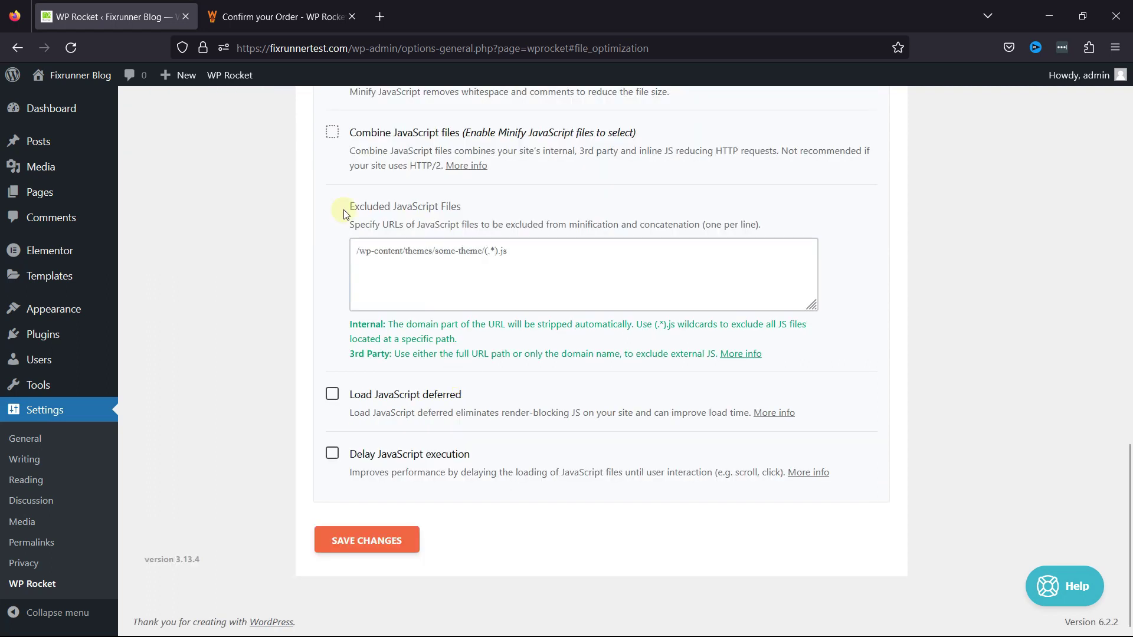
{"action": "left_click", "coordinate": [333, 394]}
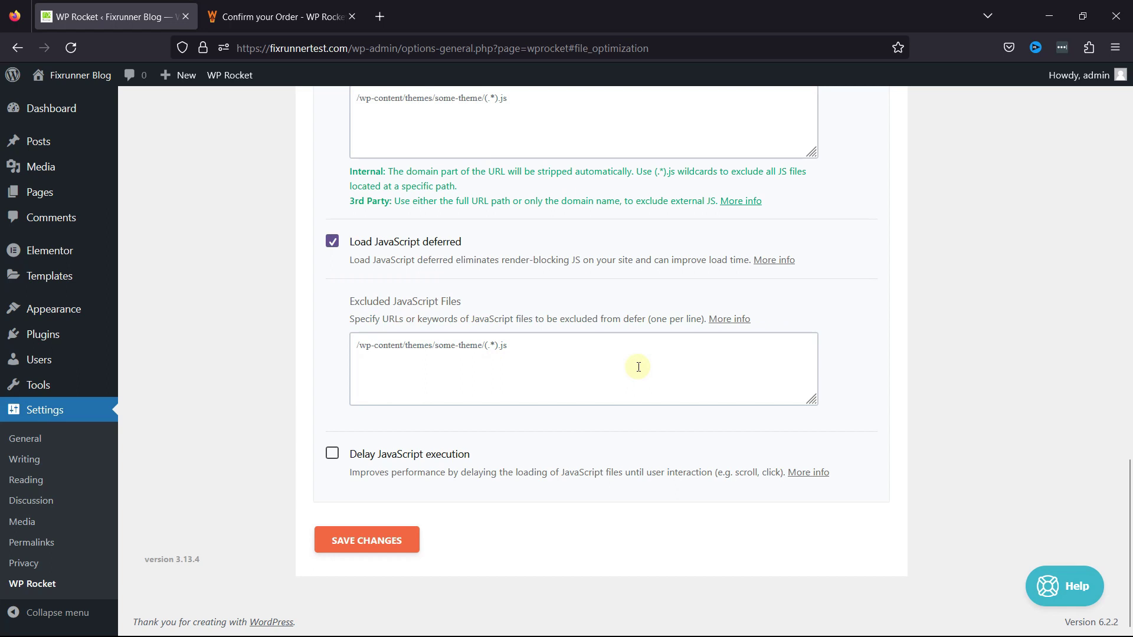
{"action": "left_click", "coordinate": [331, 459]}
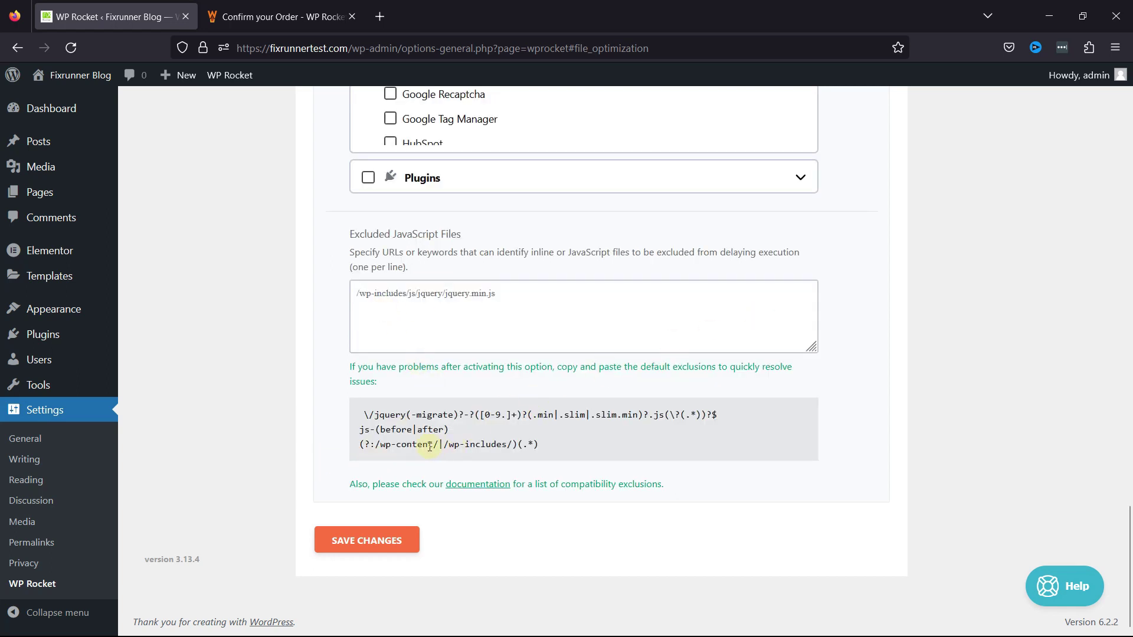
{"action": "scroll", "coordinate": [639, 438], "scroll_direction": "up", "scroll_amount": 5}
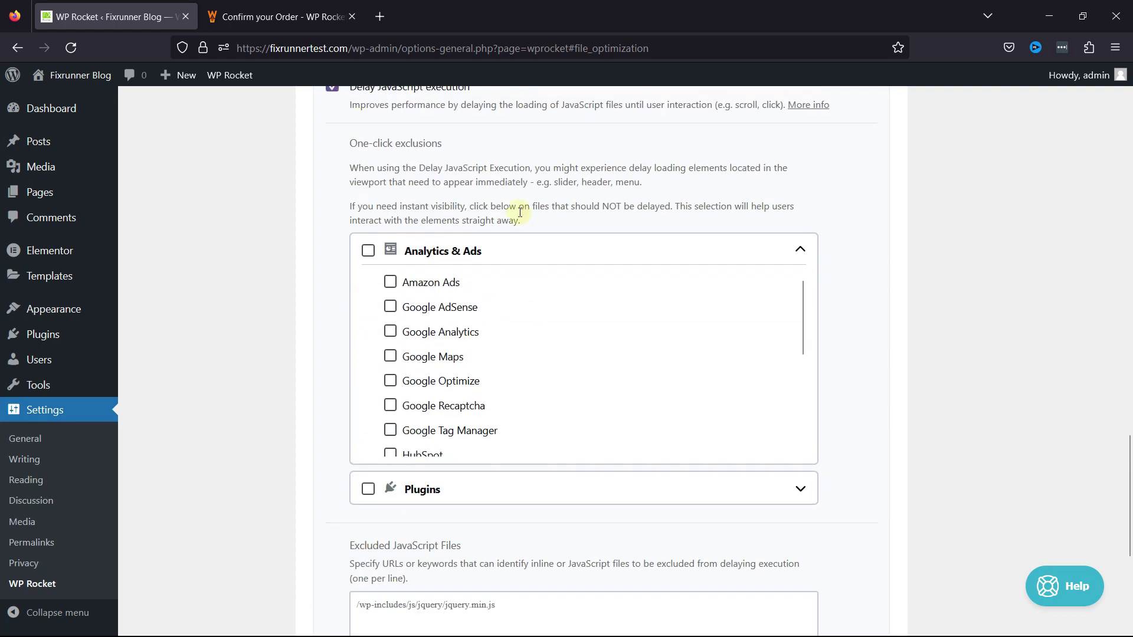
{"action": "scroll", "coordinate": [513, 449], "scroll_direction": "down", "scroll_amount": 5}
{"action": "scroll", "coordinate": [266, 443], "scroll_direction": "up", "scroll_amount": 5}
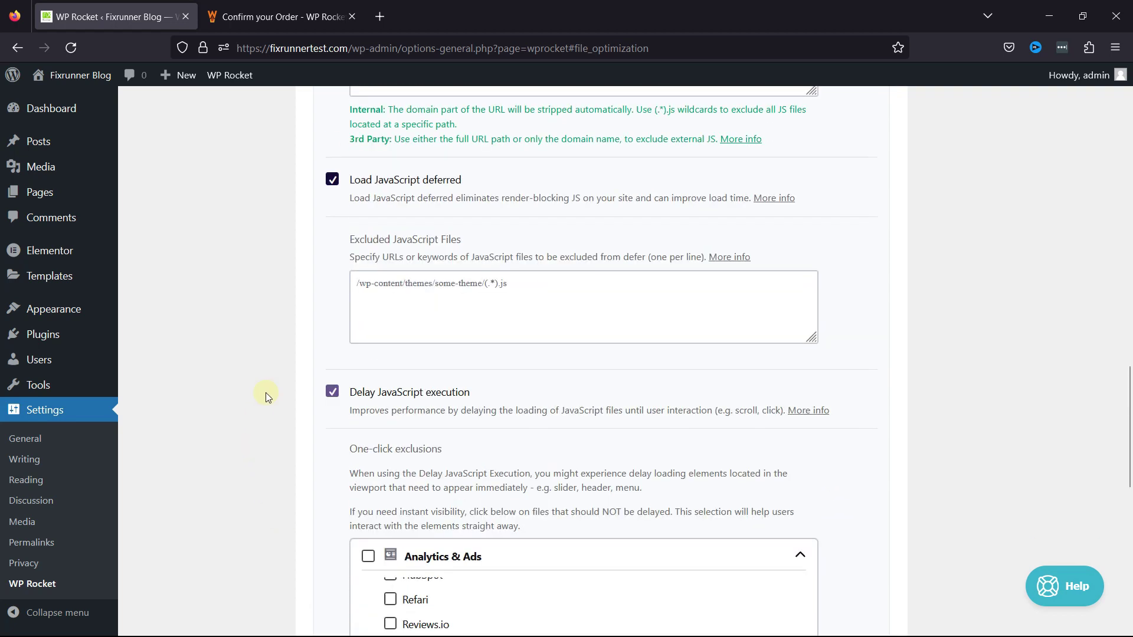
{"action": "scroll", "coordinate": [335, 362], "scroll_direction": "down", "scroll_amount": 3}
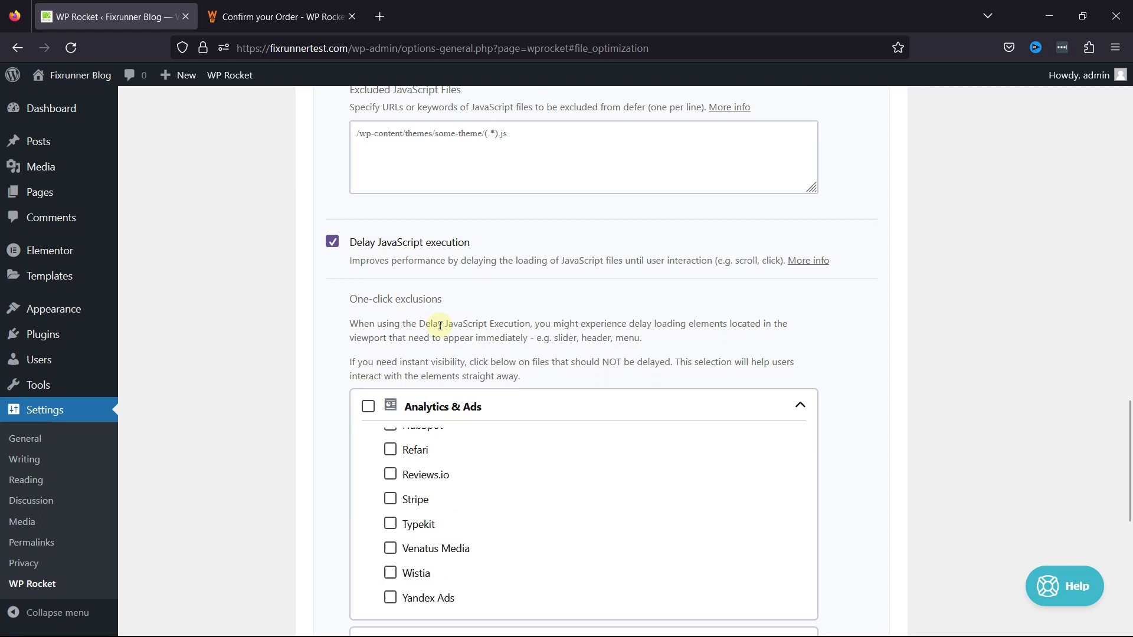
{"action": "scroll", "coordinate": [595, 370], "scroll_direction": "down", "scroll_amount": 2}
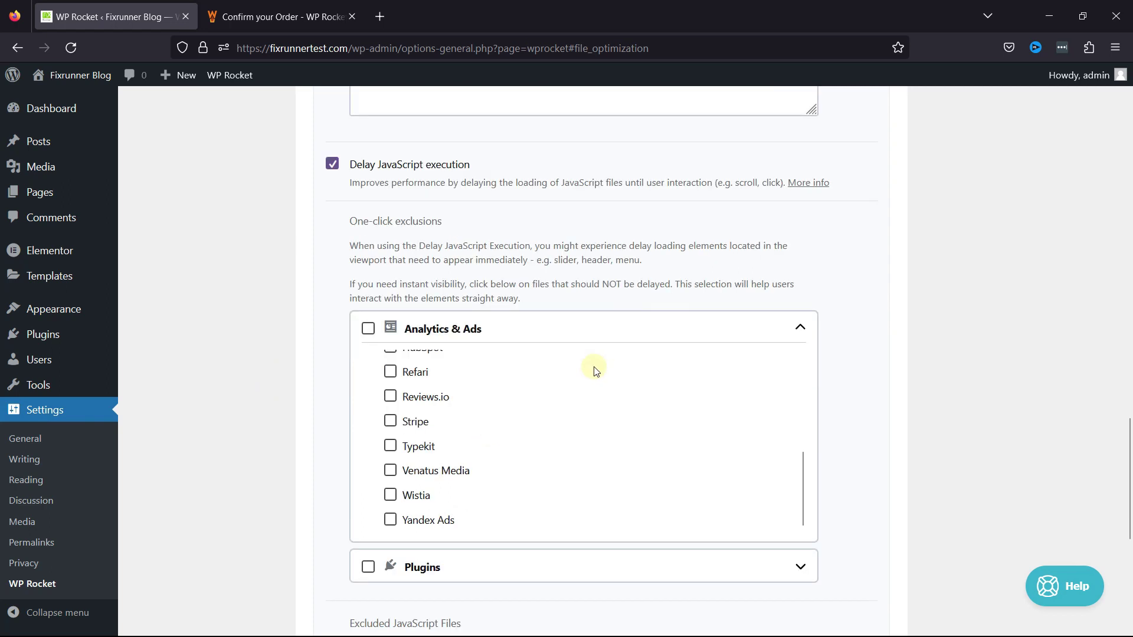
{"action": "scroll", "coordinate": [595, 370], "scroll_direction": "down", "scroll_amount": 6}
{"action": "left_click", "coordinate": [354, 541]}
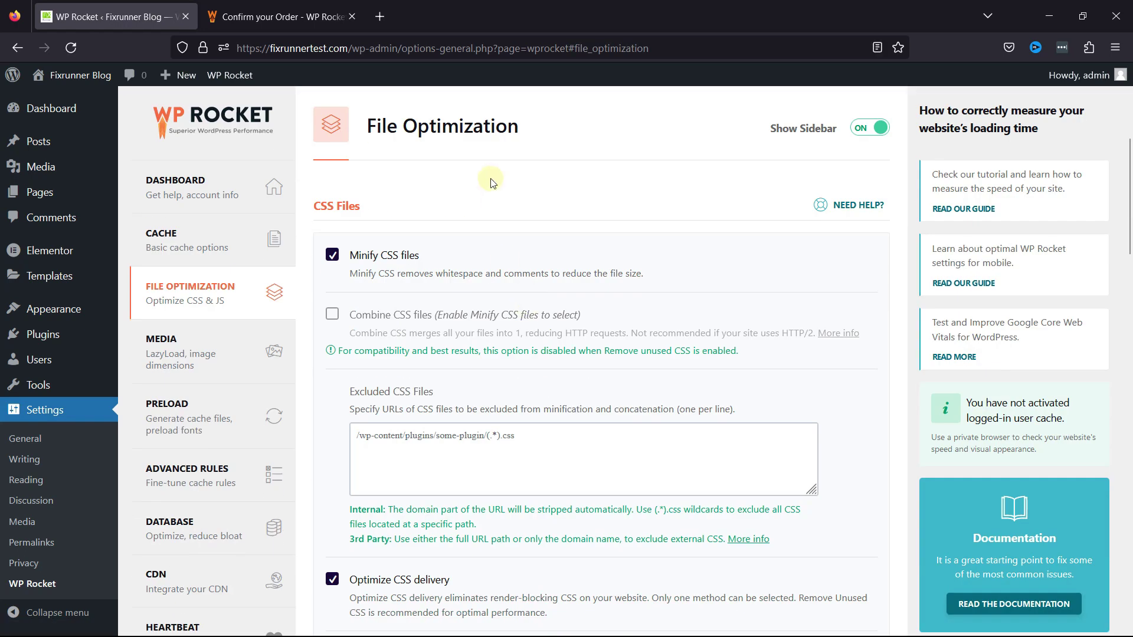
Open the Media tab with its LazyLoad and image dimension options.
{"action": "left_click", "coordinate": [171, 353]}
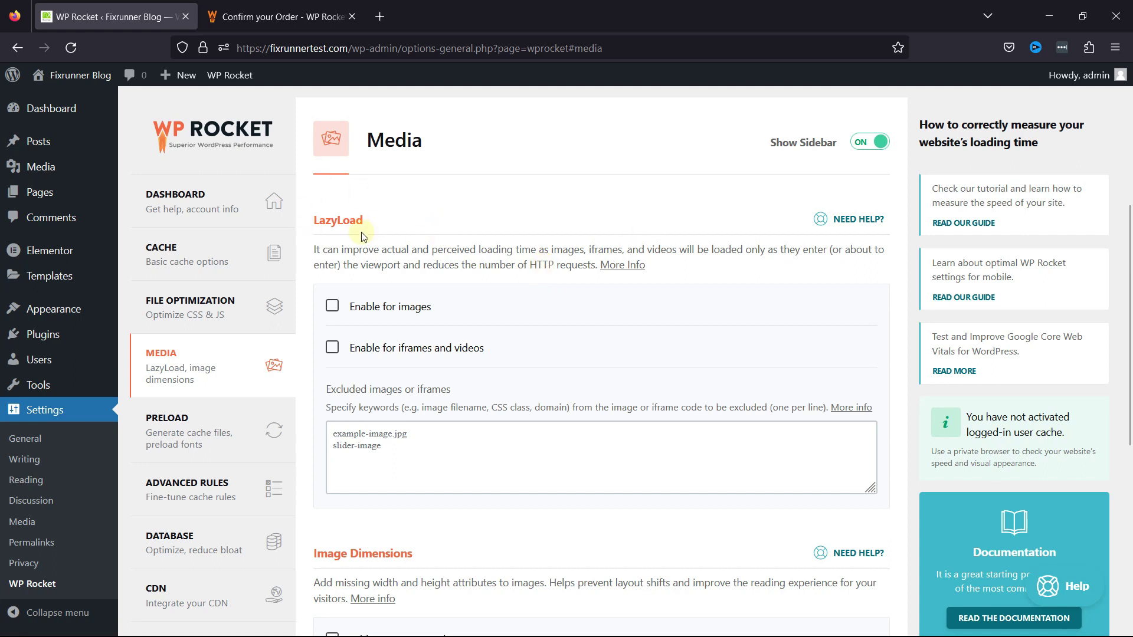
Enable LazyLoad for images, iframes and videos, YouTube preview images and missing image dimensions, then save.
{"action": "left_click", "coordinate": [339, 311]}
{"action": "scroll", "coordinate": [504, 302], "scroll_direction": "down", "scroll_amount": 2}
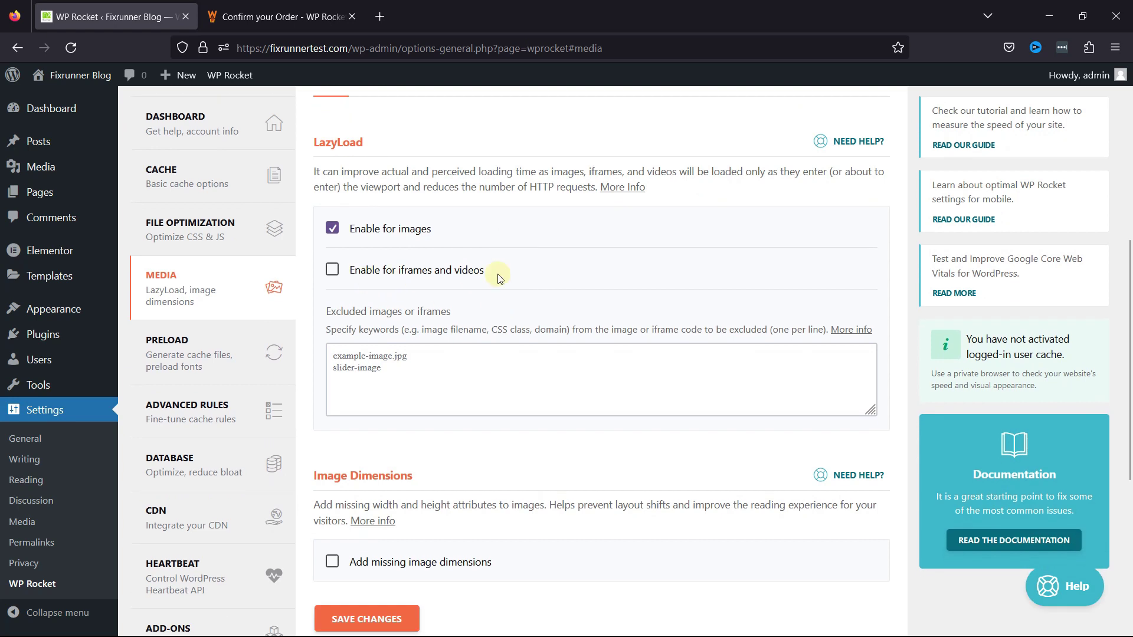
{"action": "left_click", "coordinate": [332, 269]}
{"action": "scroll", "coordinate": [431, 366], "scroll_direction": "down", "scroll_amount": 2}
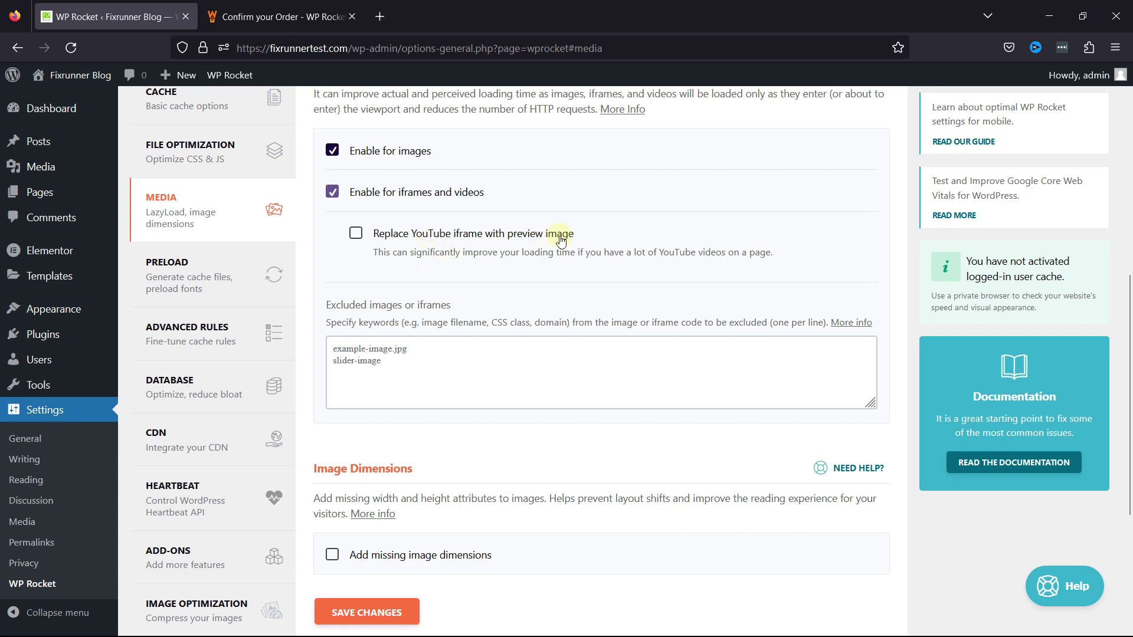
{"action": "left_click", "coordinate": [356, 233]}
{"action": "scroll", "coordinate": [602, 336], "scroll_direction": "down", "scroll_amount": 2}
{"action": "scroll", "coordinate": [378, 297], "scroll_direction": "down", "scroll_amount": 2}
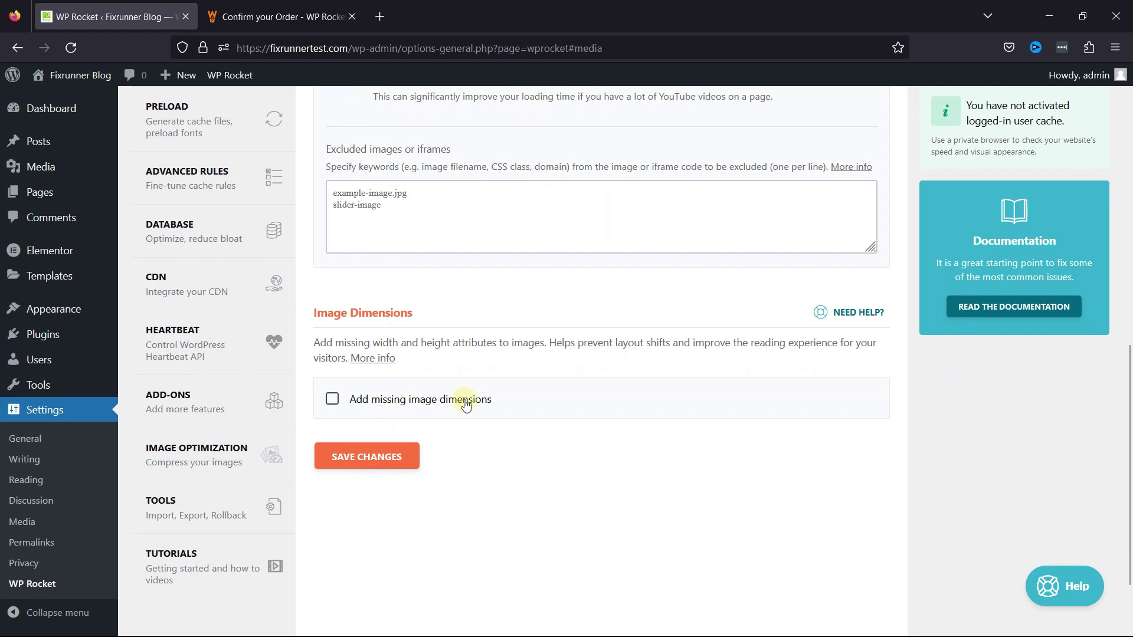
{"action": "left_click", "coordinate": [332, 399]}
{"action": "left_click", "coordinate": [360, 460]}
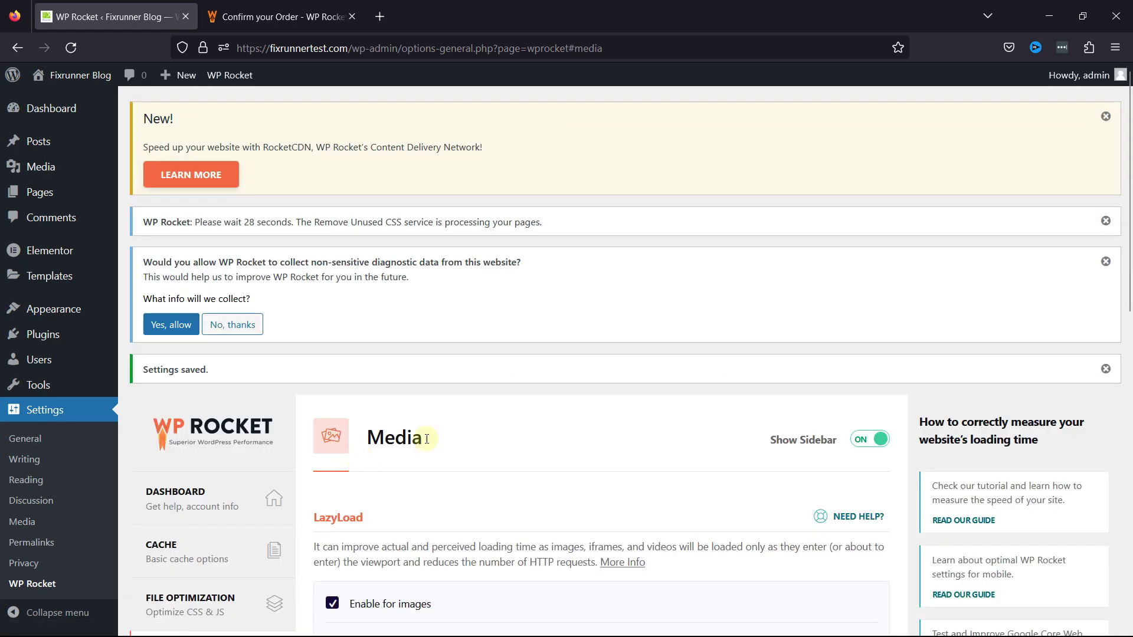
{"action": "scroll", "coordinate": [633, 353], "scroll_direction": "down", "scroll_amount": 6}
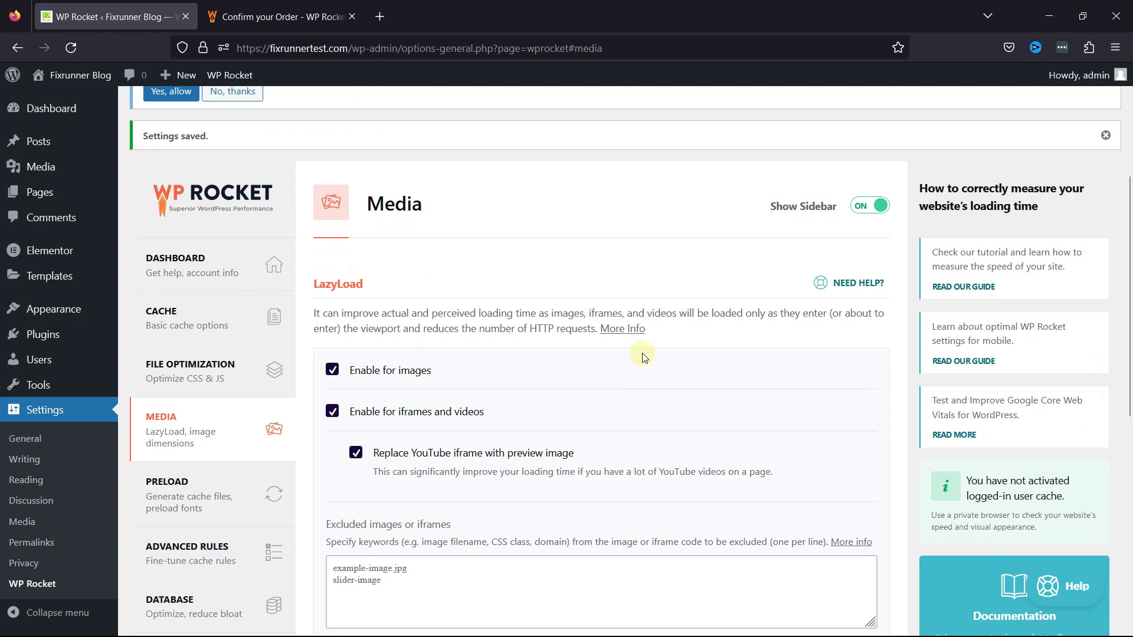
Review the Preload settings' Exclude URLs, DNS prefetch and preload fonts lists, then save them unchanged.
{"action": "left_click", "coordinate": [177, 328]}
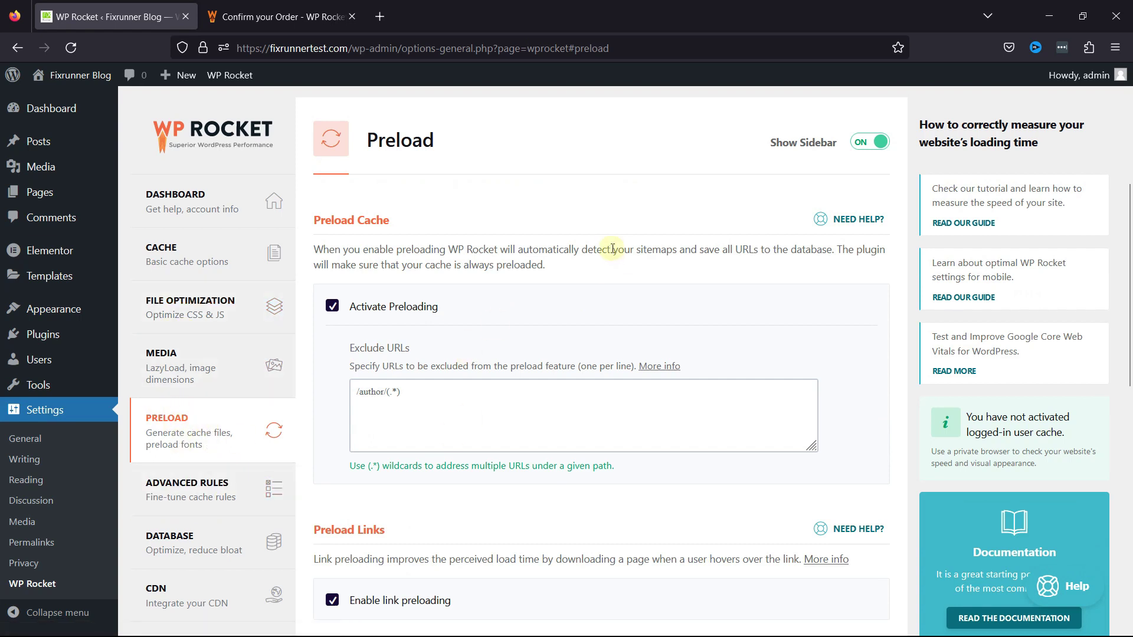
{"action": "scroll", "coordinate": [612, 248], "scroll_direction": "down", "scroll_amount": 2}
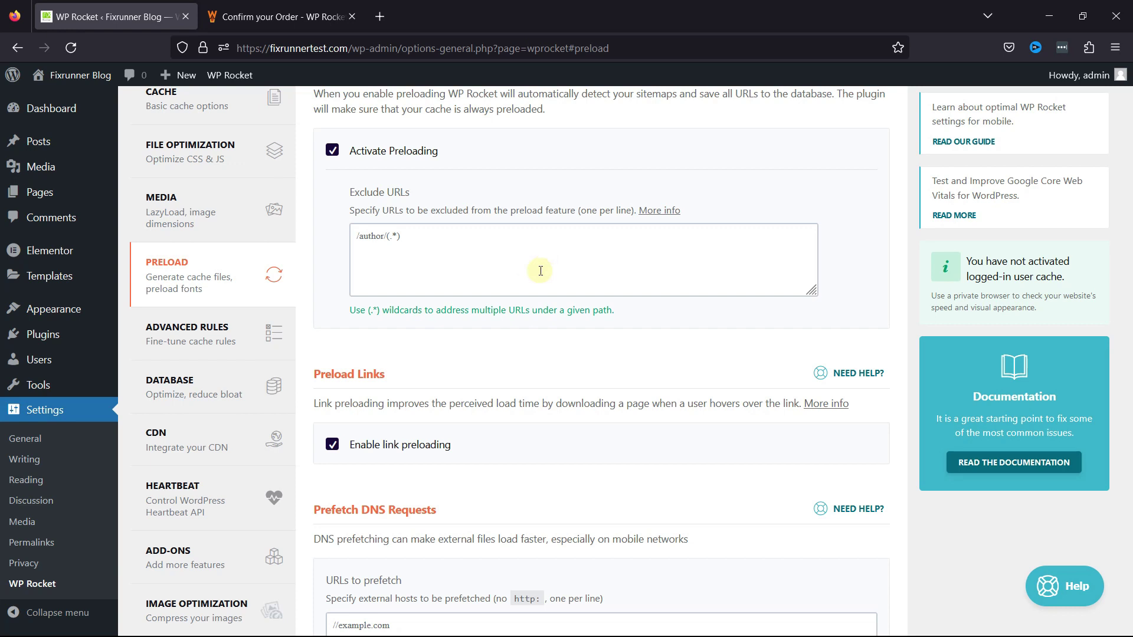
{"action": "left_click", "coordinate": [434, 252]}
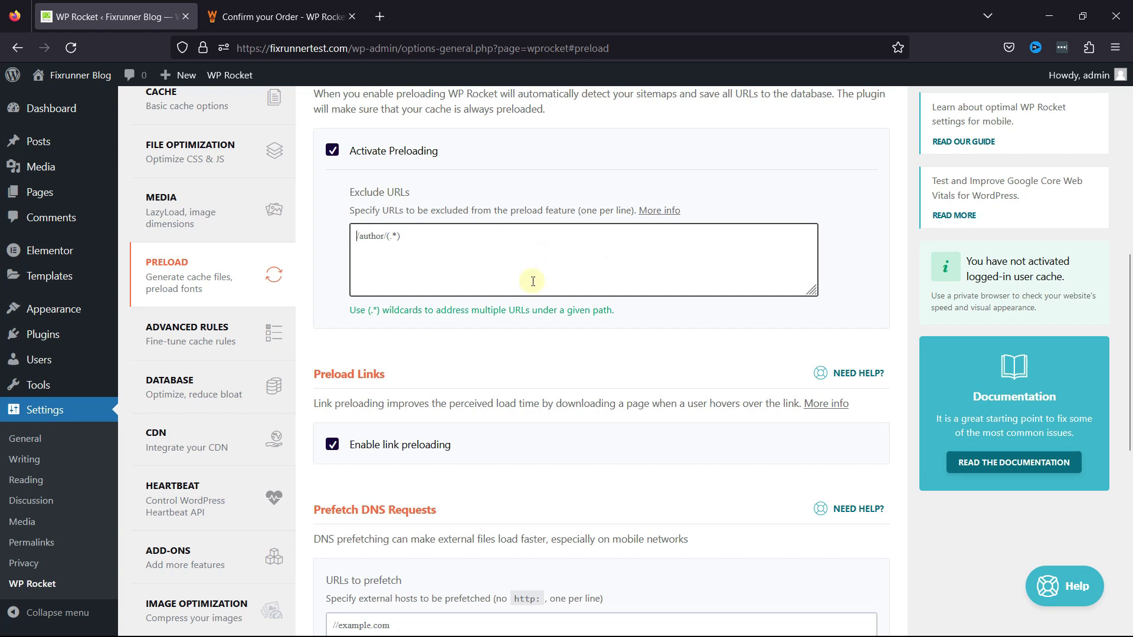
{"action": "scroll", "coordinate": [549, 248], "scroll_direction": "down", "scroll_amount": 3}
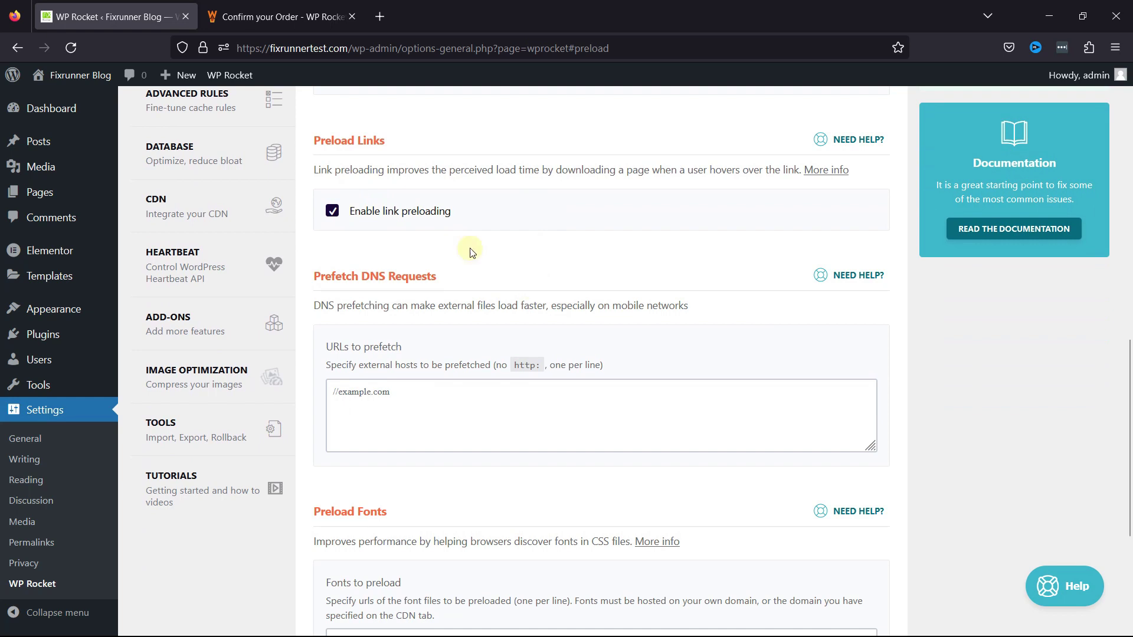
{"action": "scroll", "coordinate": [504, 298], "scroll_direction": "down", "scroll_amount": 3}
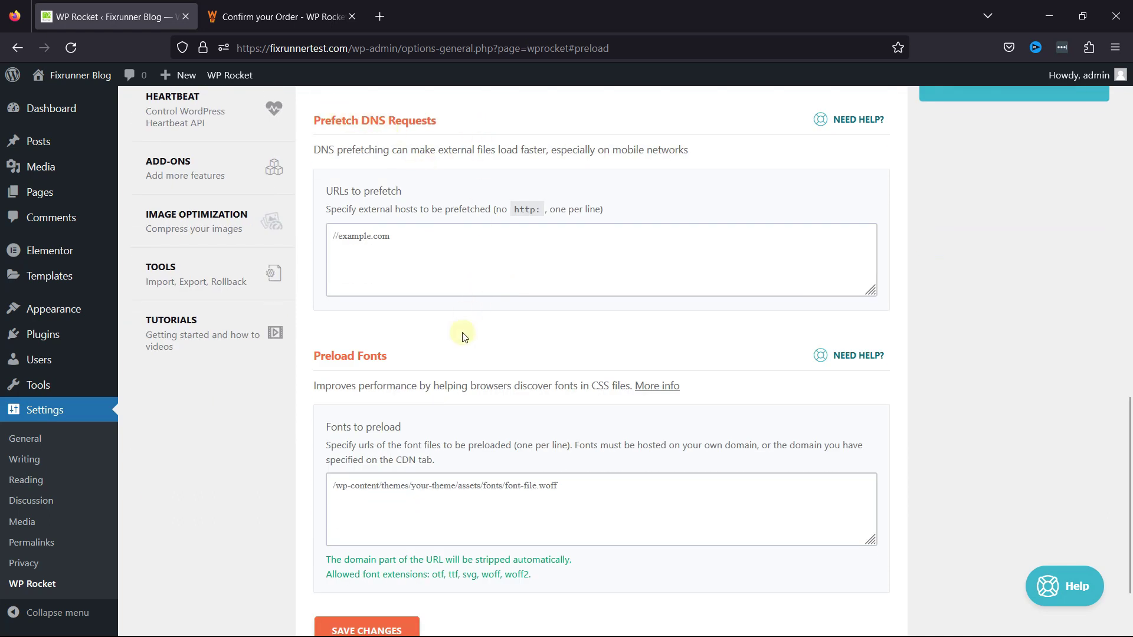
{"action": "left_click", "coordinate": [536, 269]}
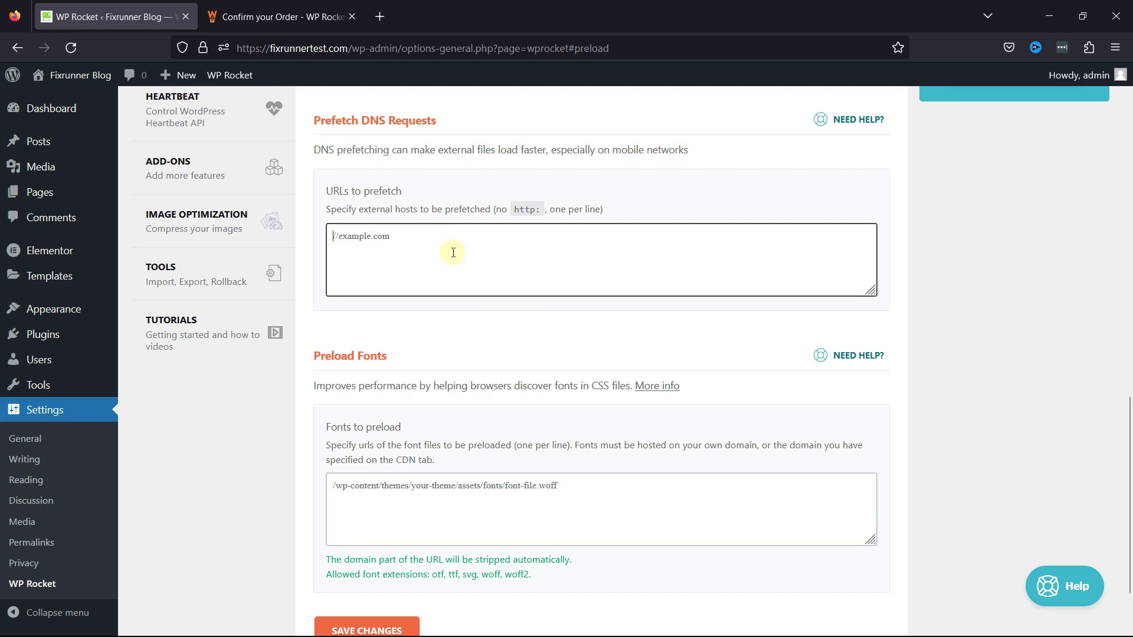
{"action": "scroll", "coordinate": [453, 252], "scroll_direction": "down", "scroll_amount": 2}
{"action": "left_click", "coordinate": [413, 399]}
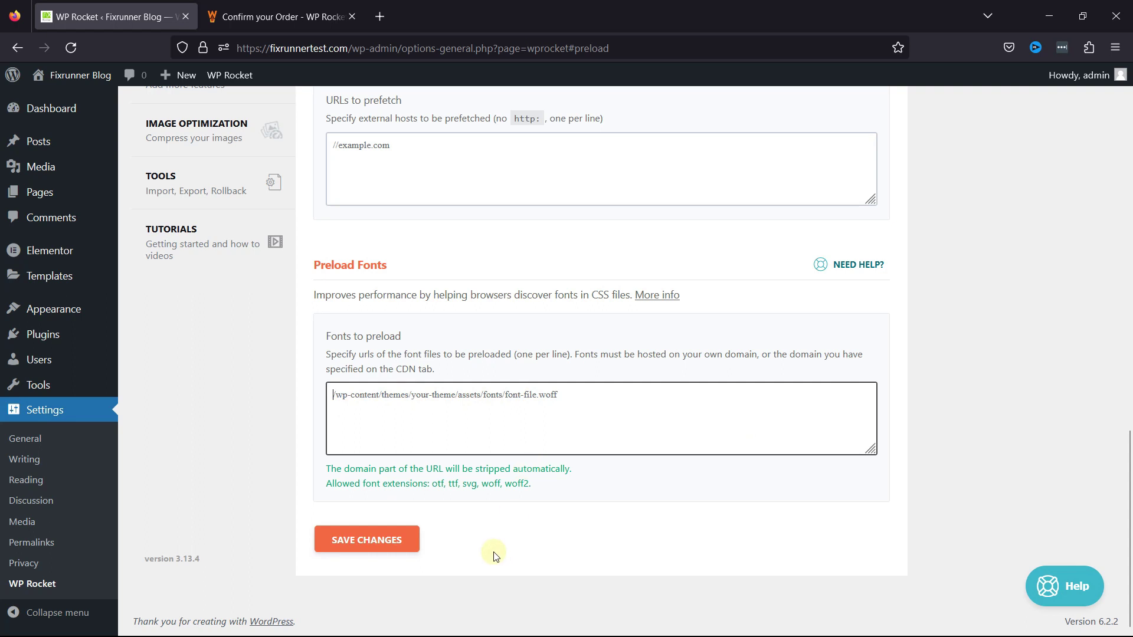
{"action": "left_click", "coordinate": [383, 540]}
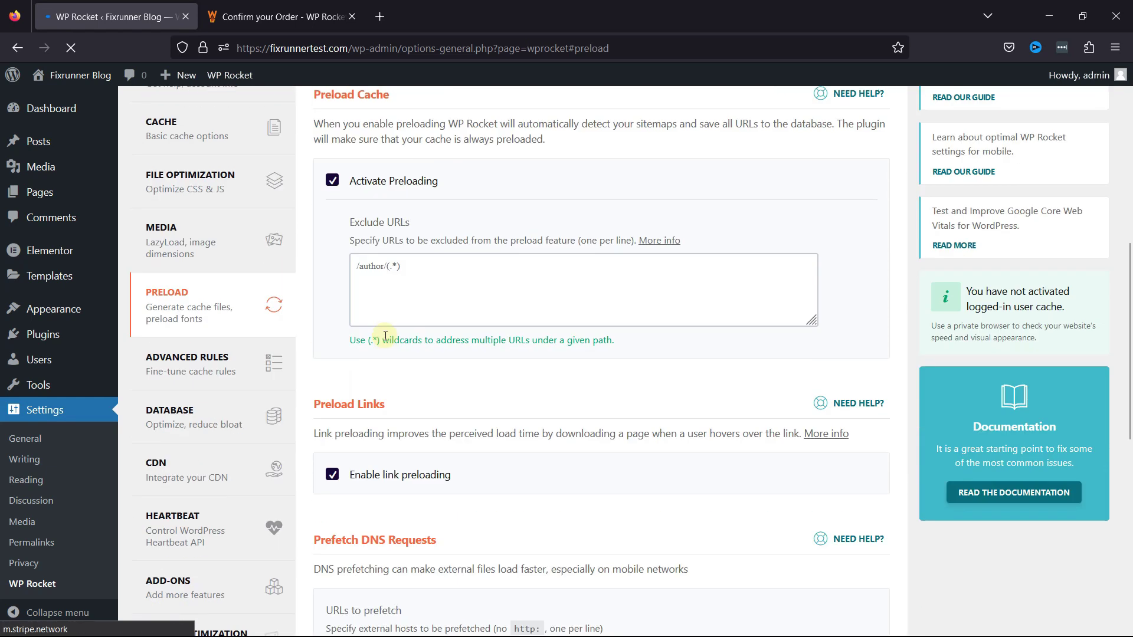
Look over the Advanced Rules Never Cache URLs and Never Cache Cookies lists.
{"action": "left_click", "coordinate": [189, 286]}
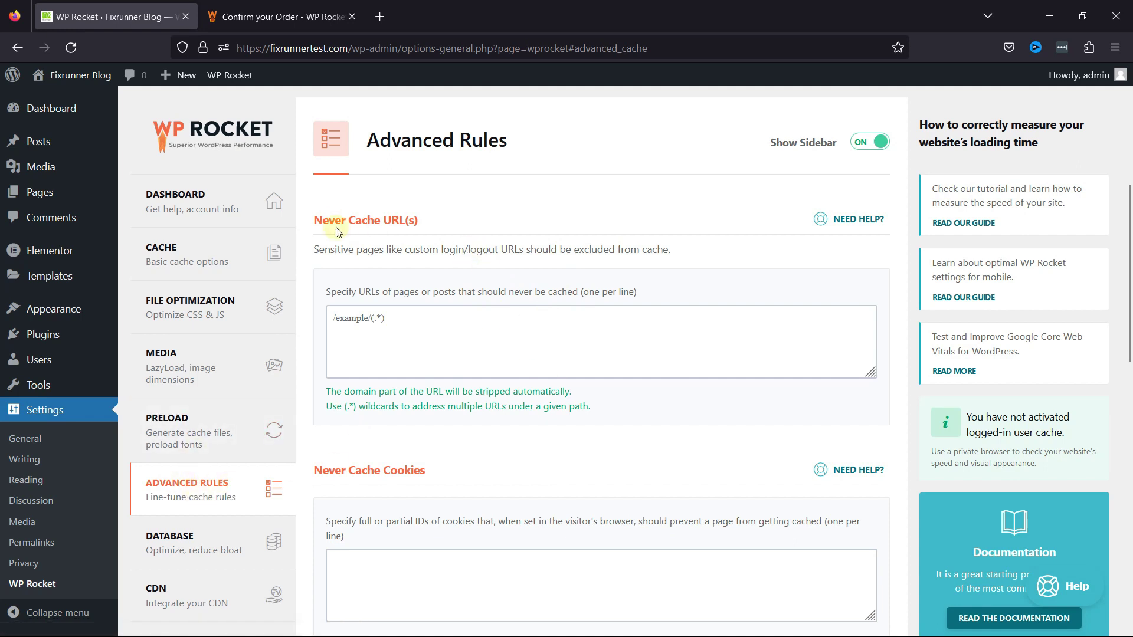
{"action": "left_click_drag", "start_coordinate": [310, 222], "coordinate": [465, 220]}
{"action": "left_click", "coordinate": [538, 221]}
{"action": "scroll", "coordinate": [559, 269], "scroll_direction": "down", "scroll_amount": 2}
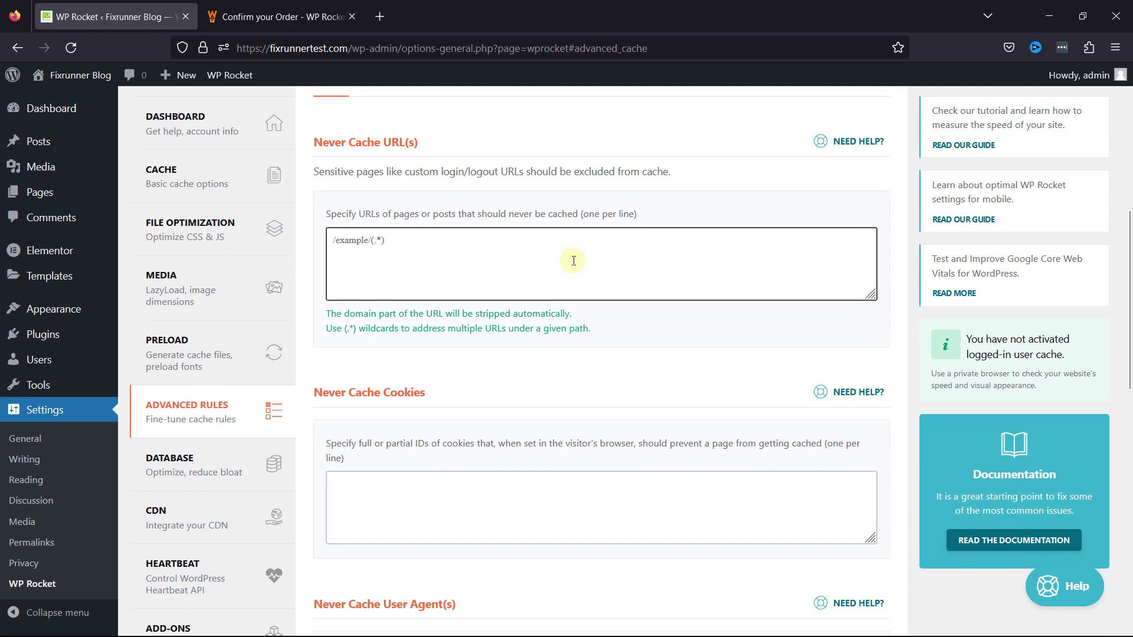
{"action": "scroll", "coordinate": [573, 261], "scroll_direction": "down", "scroll_amount": 3}
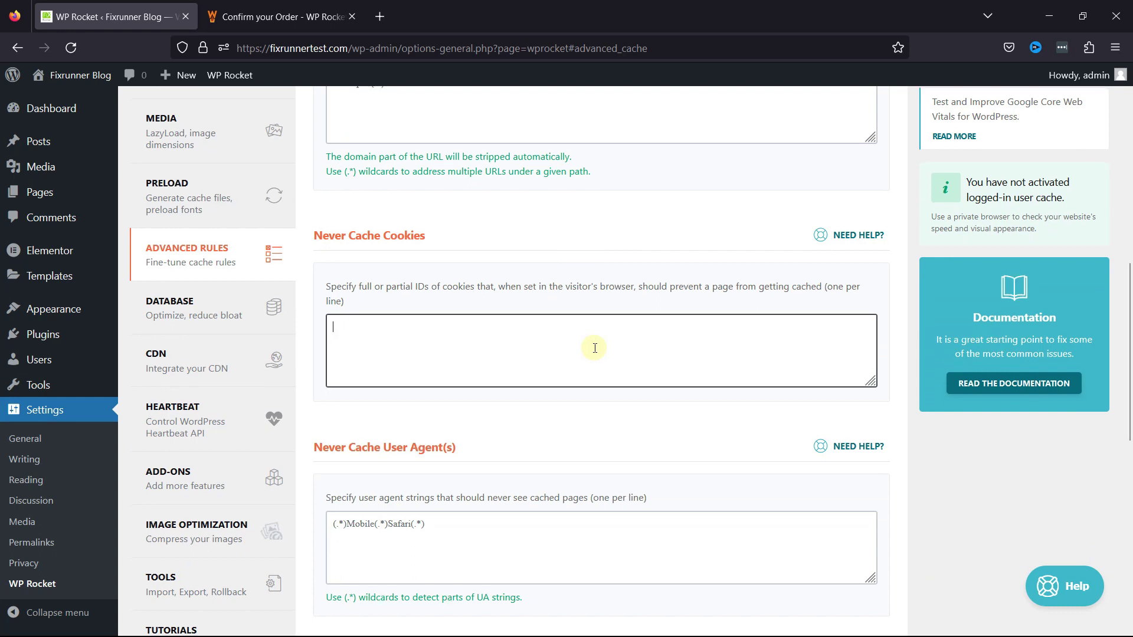
{"action": "scroll", "coordinate": [595, 348], "scroll_direction": "down", "scroll_amount": 4}
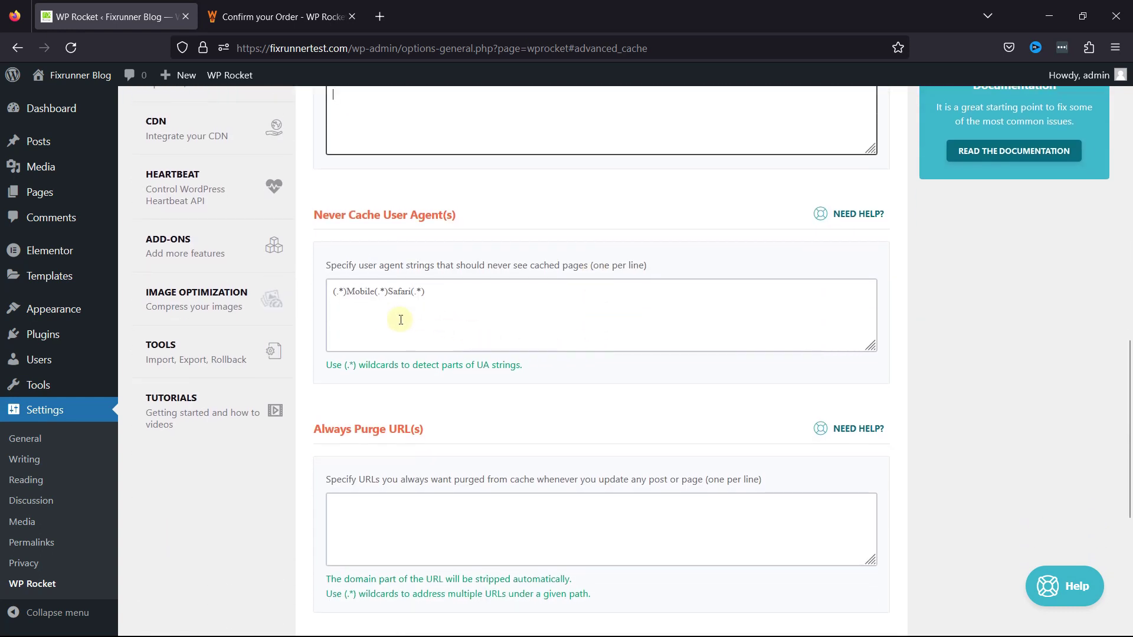
Review the Never Cache User Agents, Always Purge URLs and query strings lists, then go to Database.
{"action": "left_click", "coordinate": [533, 319]}
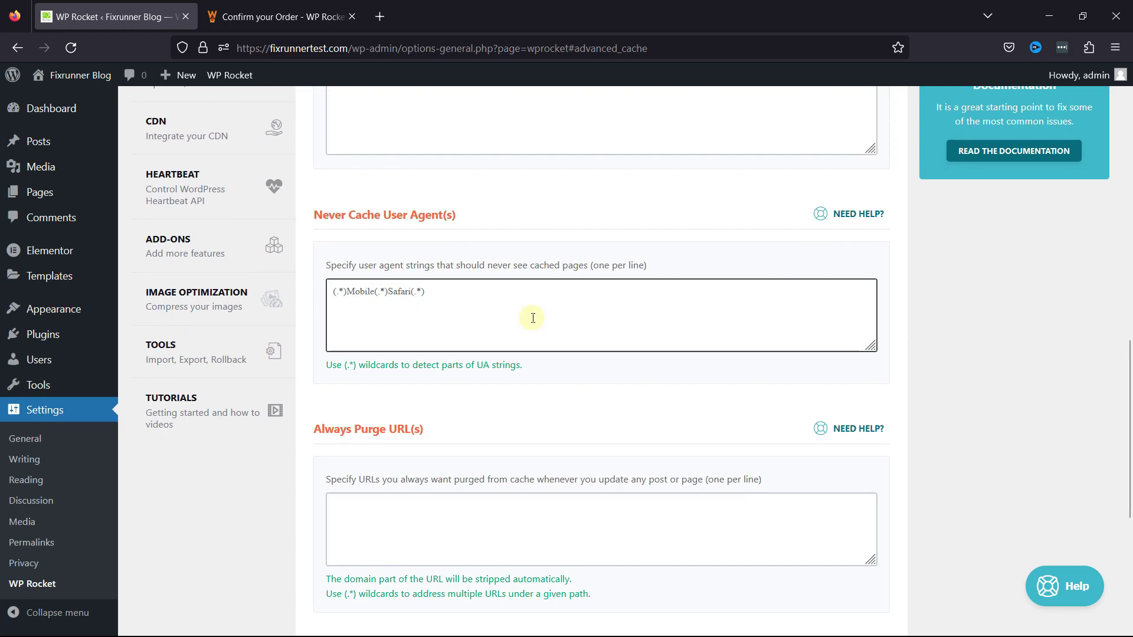
{"action": "scroll", "coordinate": [533, 318], "scroll_direction": "down", "scroll_amount": 4}
{"action": "left_click", "coordinate": [430, 289]}
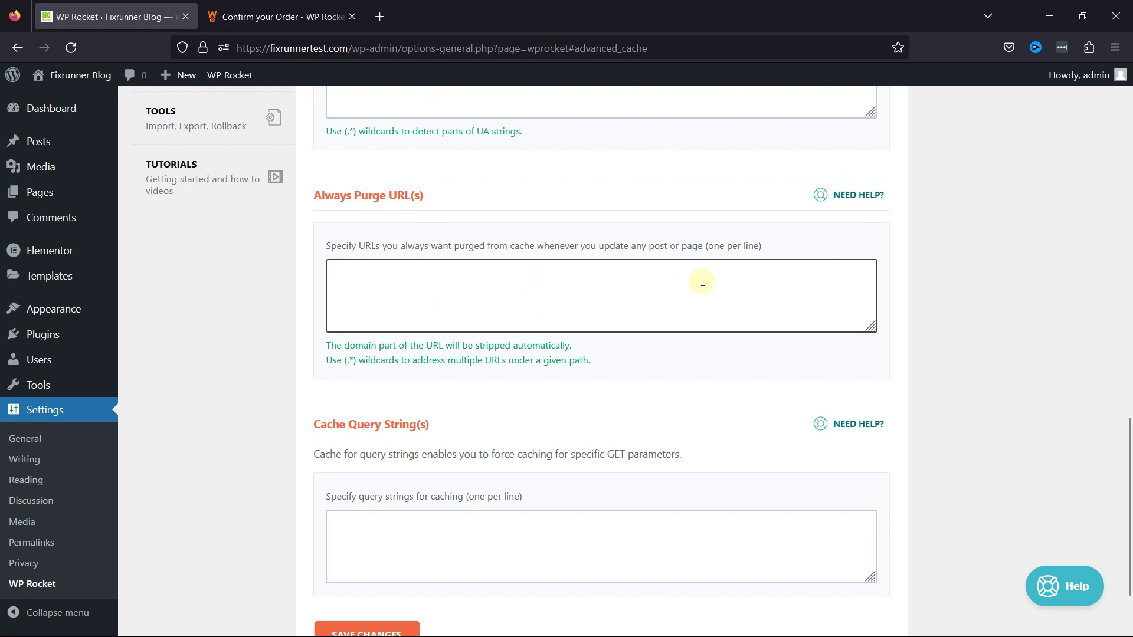
{"action": "scroll", "coordinate": [703, 281], "scroll_direction": "down", "scroll_amount": 2}
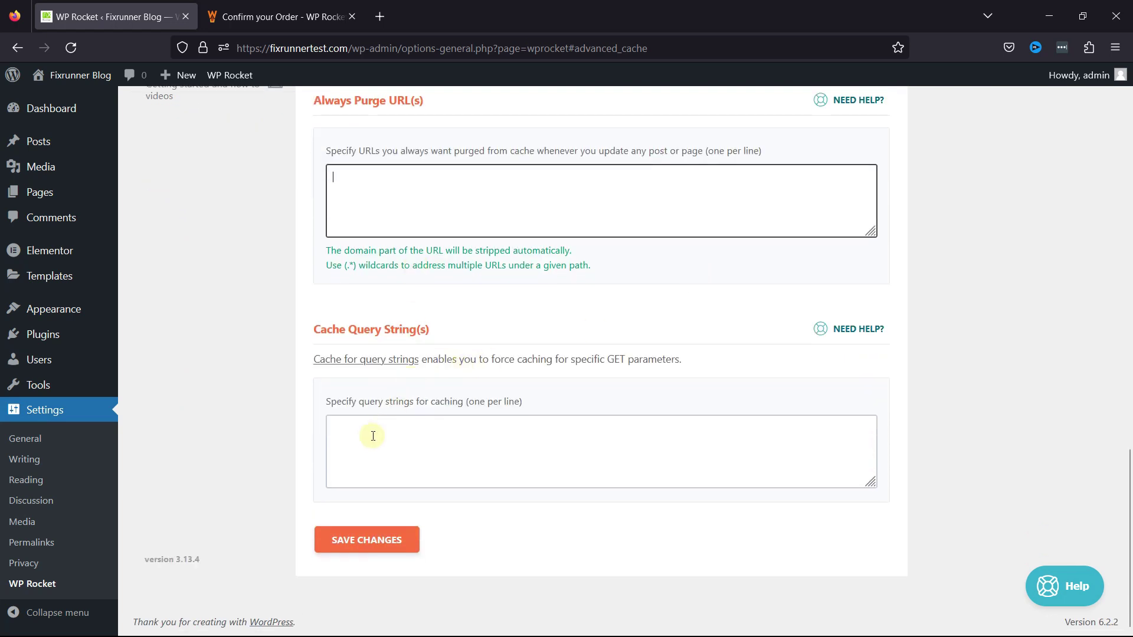
{"action": "left_click", "coordinate": [540, 441]}
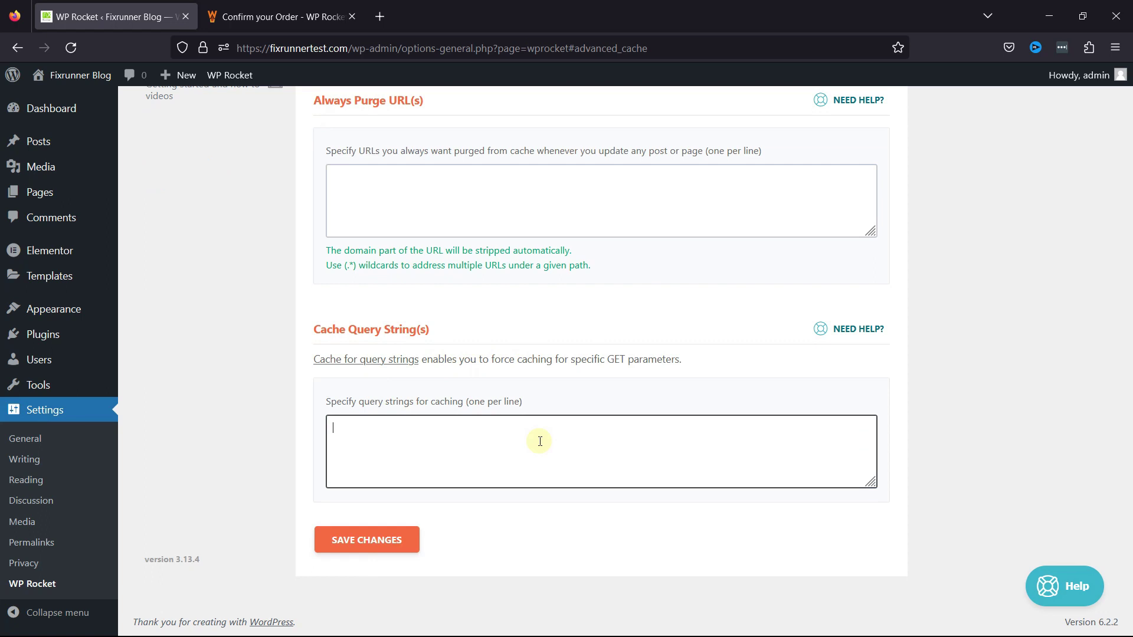
{"action": "scroll", "coordinate": [526, 412], "scroll_direction": "up", "scroll_amount": 10}
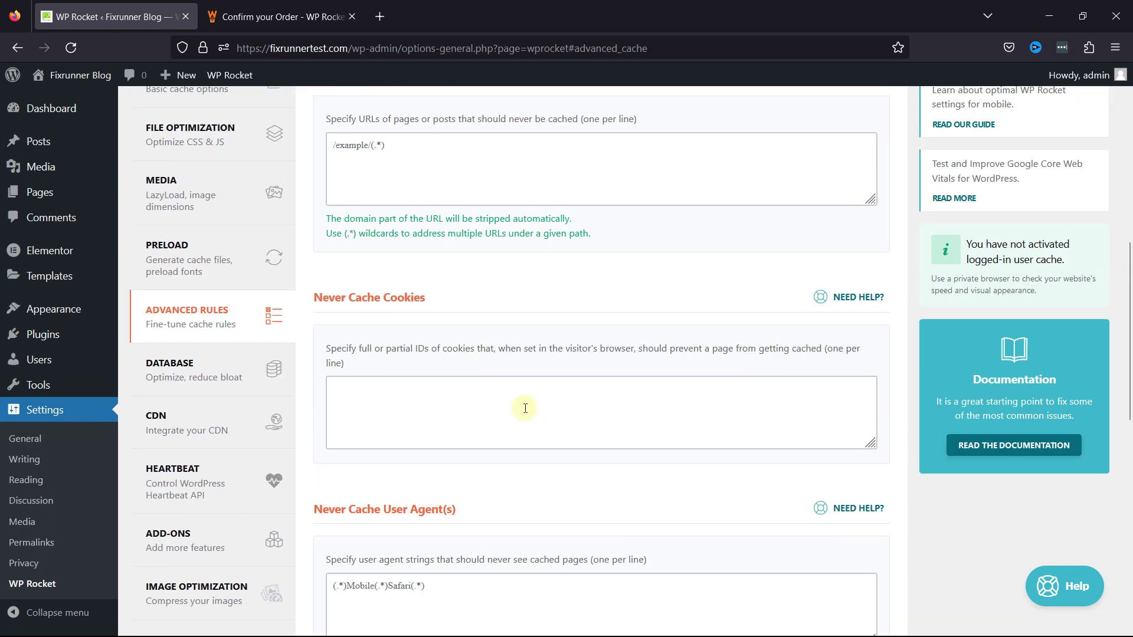
{"action": "left_click", "coordinate": [225, 380]}
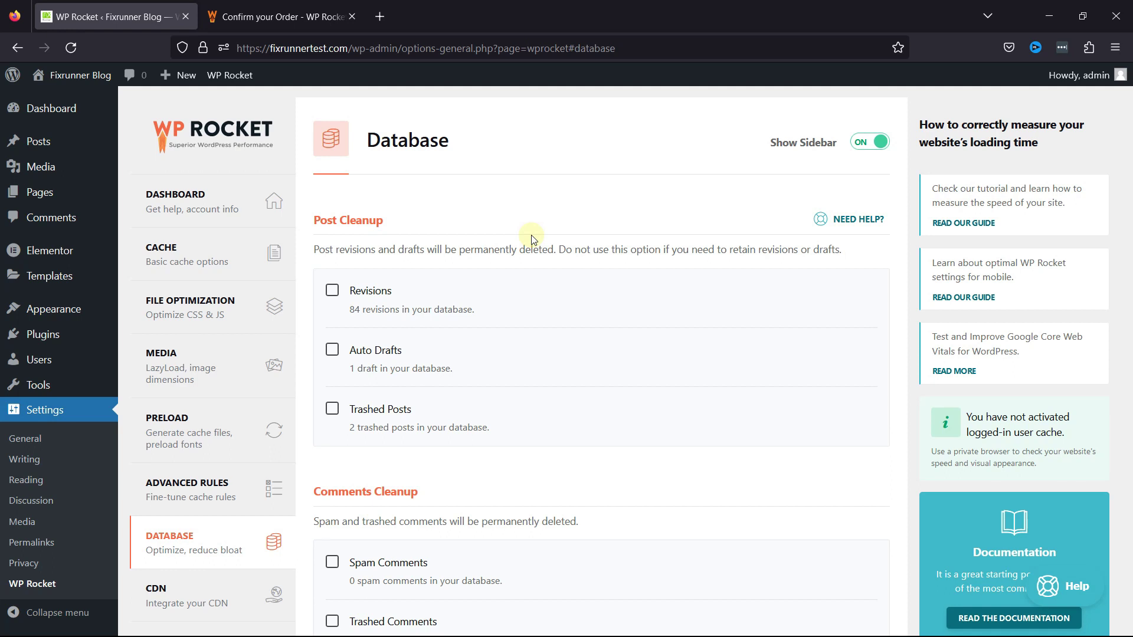
Include post revisions, auto drafts, trashed posts, spam and trashed comments in the database cleanup.
{"action": "scroll", "coordinate": [531, 239], "scroll_direction": "down", "scroll_amount": 2}
{"action": "left_click", "coordinate": [444, 223]}
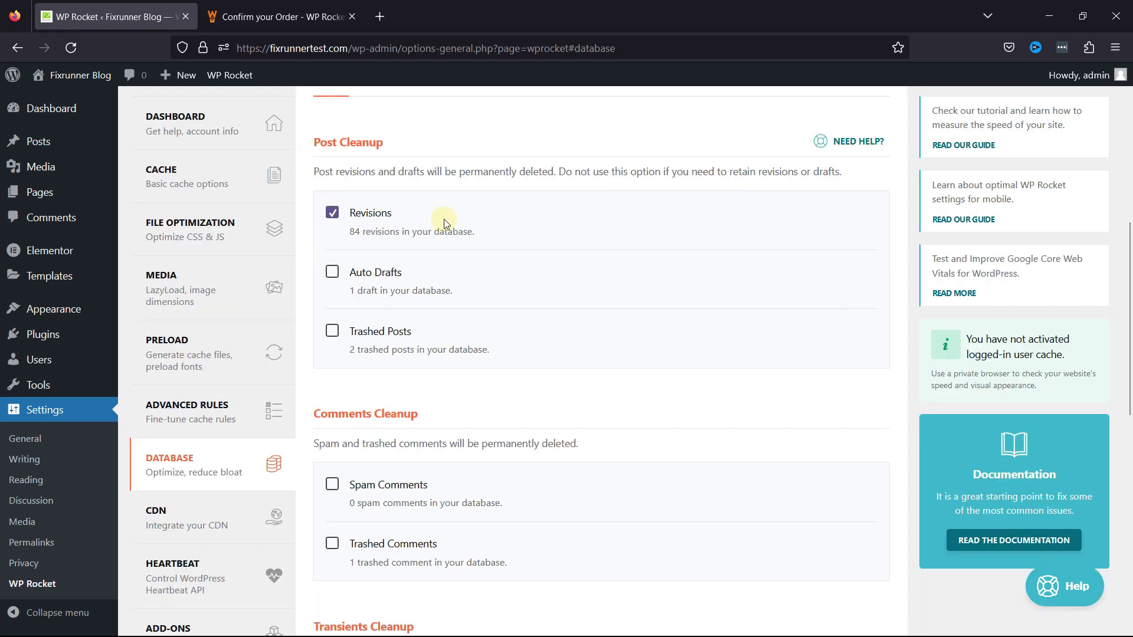
{"action": "left_click", "coordinate": [331, 278]}
{"action": "left_click", "coordinate": [332, 333]}
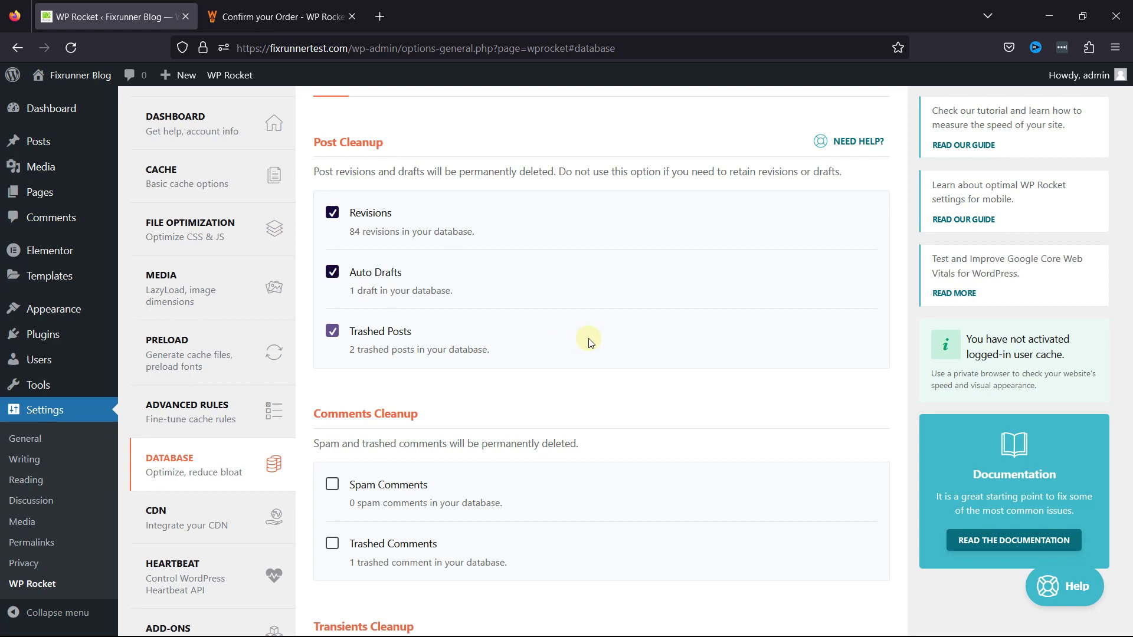
{"action": "scroll", "coordinate": [590, 342], "scroll_direction": "down", "scroll_amount": 5}
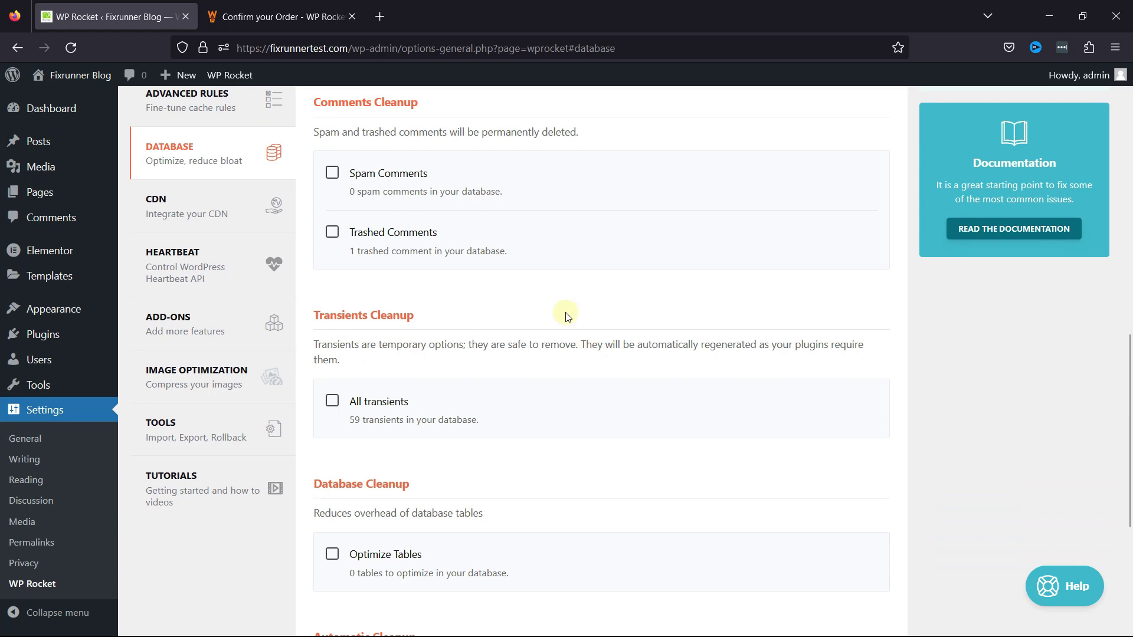
{"action": "left_click_drag", "start_coordinate": [320, 102], "coordinate": [391, 103]}
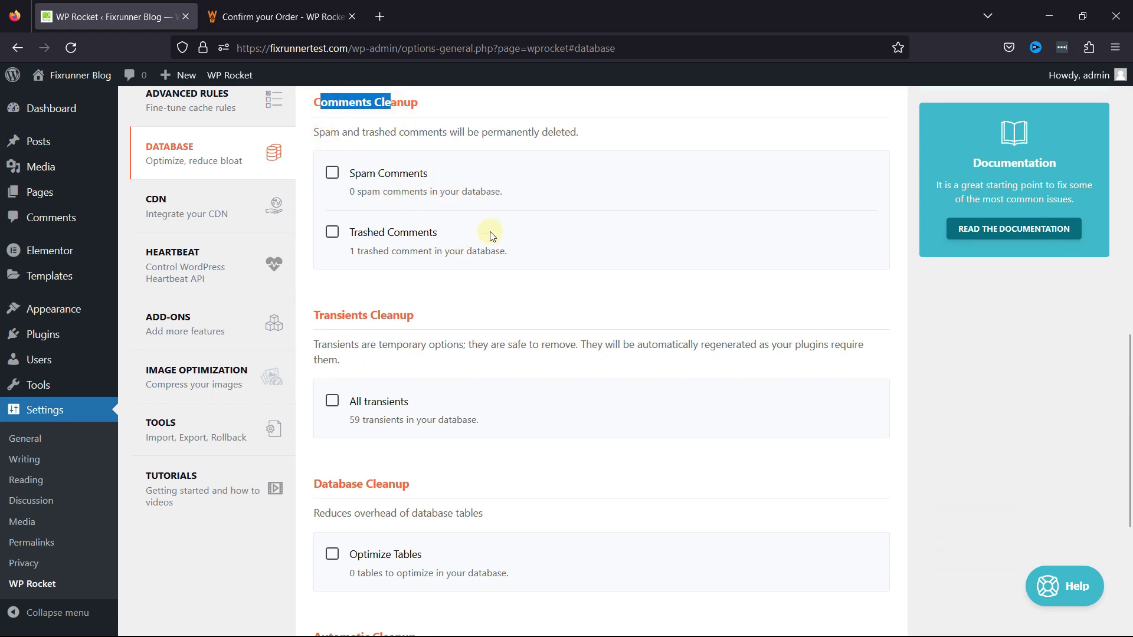
{"action": "scroll", "coordinate": [495, 238], "scroll_direction": "up", "scroll_amount": 1}
{"action": "left_click", "coordinate": [332, 250]}
{"action": "left_click", "coordinate": [332, 309]}
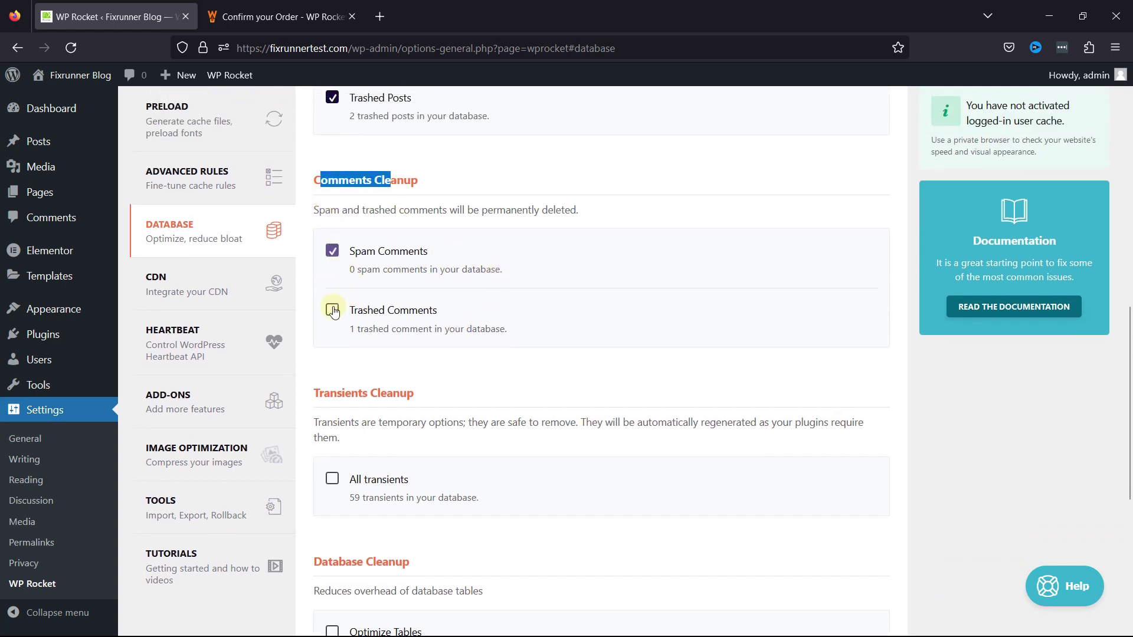
{"action": "left_click", "coordinate": [584, 358]}
Add all transients and table optimization to the cleanup, then save and run the optimization.
{"action": "scroll", "coordinate": [569, 384], "scroll_direction": "down", "scroll_amount": 2}
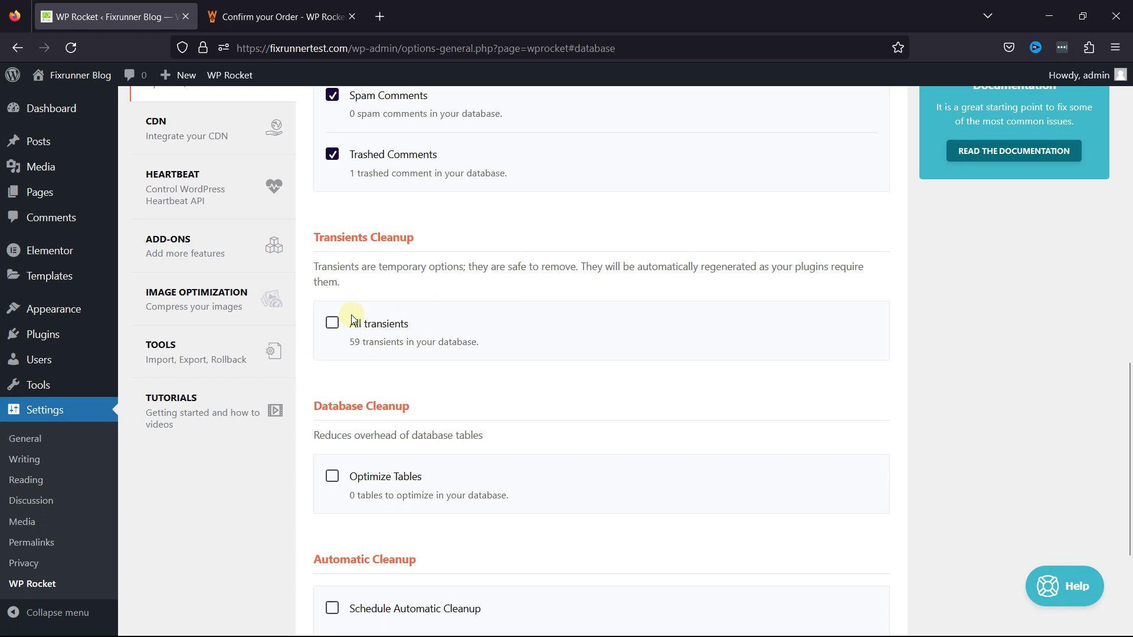
{"action": "left_click", "coordinate": [332, 323]}
{"action": "scroll", "coordinate": [518, 345], "scroll_direction": "down", "scroll_amount": 3}
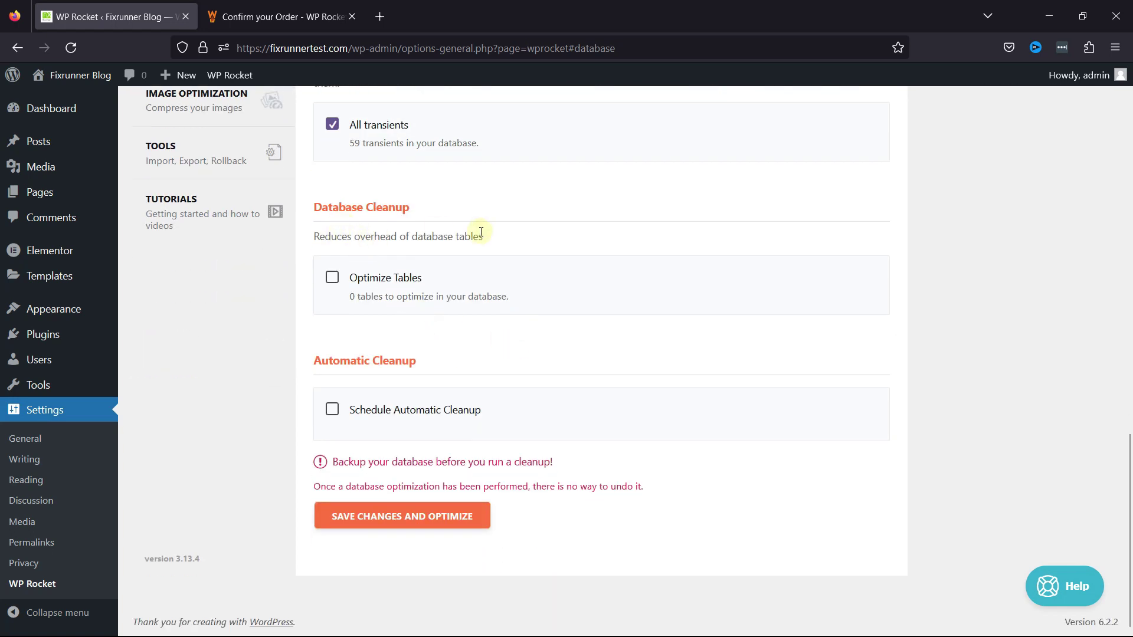
{"action": "left_click", "coordinate": [333, 278]}
{"action": "left_click", "coordinate": [437, 519]}
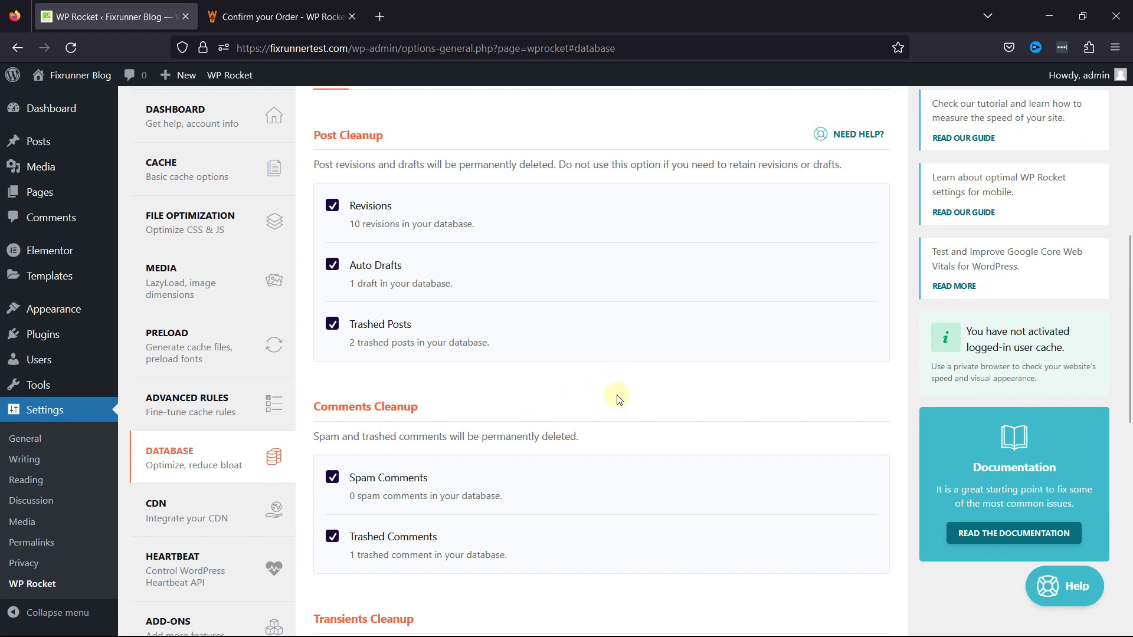
{"action": "scroll", "coordinate": [617, 399], "scroll_direction": "down", "scroll_amount": 1}
{"action": "scroll", "coordinate": [566, 384], "scroll_direction": "down", "scroll_amount": 3}
Review the CDN settings, leaving Enable Content Delivery Network unticked and the CNAME field empty.
{"action": "left_click", "coordinate": [159, 316]}
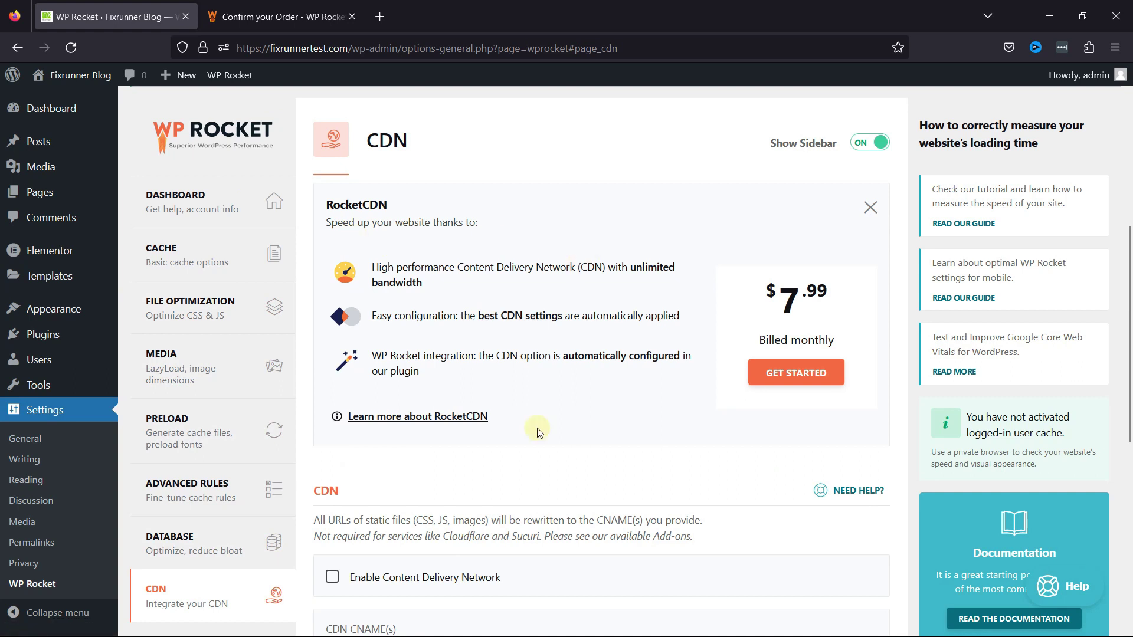
{"action": "scroll", "coordinate": [537, 429], "scroll_direction": "down", "scroll_amount": 4}
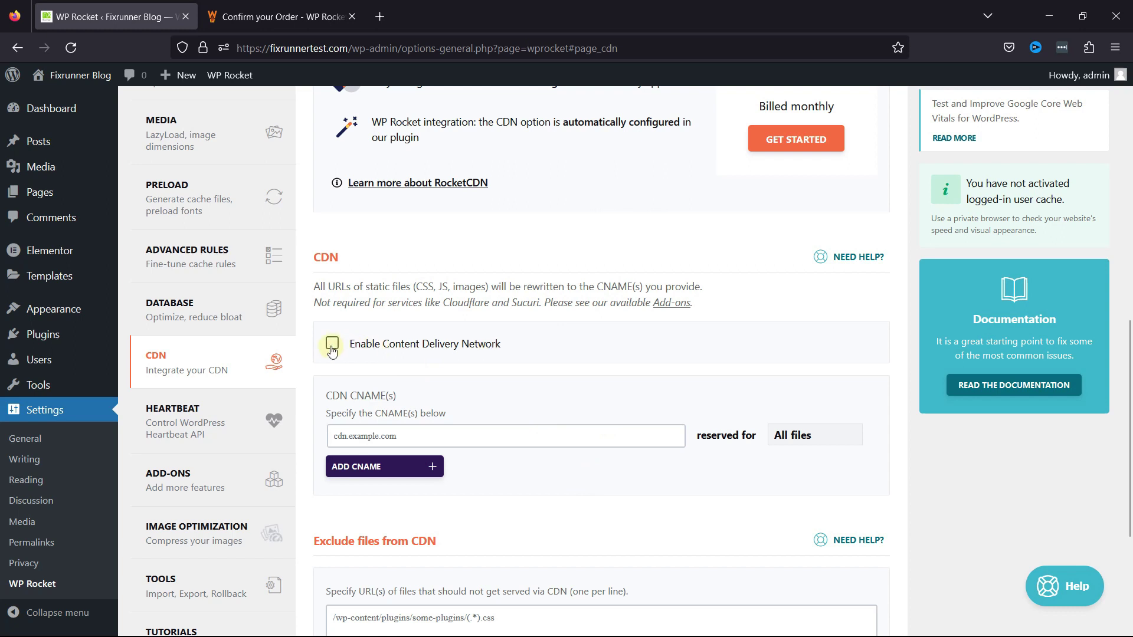
{"action": "scroll", "coordinate": [519, 431], "scroll_direction": "down", "scroll_amount": 2}
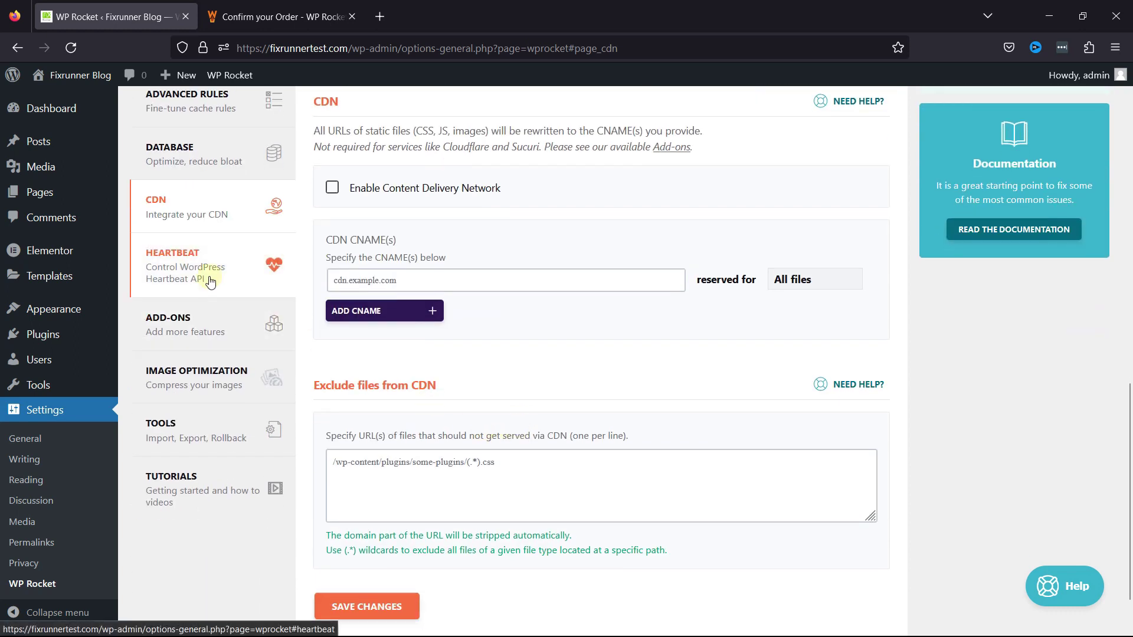
Set Heartbeat to Disable for the backend, post editor and frontend, and save the settings.
{"action": "left_click", "coordinate": [212, 278]}
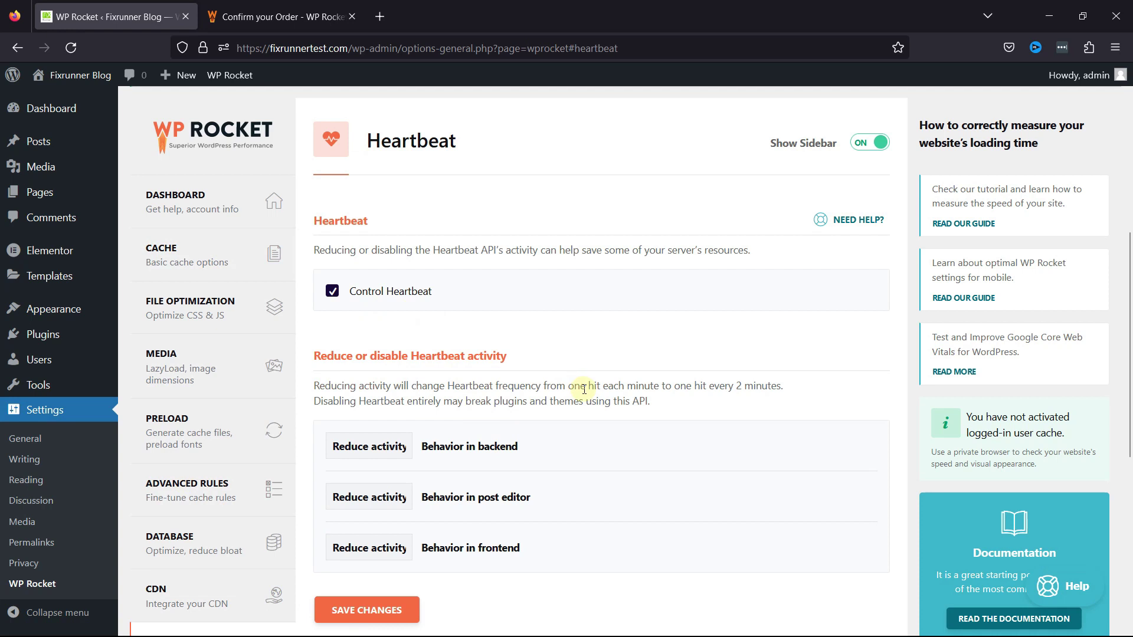
{"action": "scroll", "coordinate": [664, 354], "scroll_direction": "down", "scroll_amount": 1}
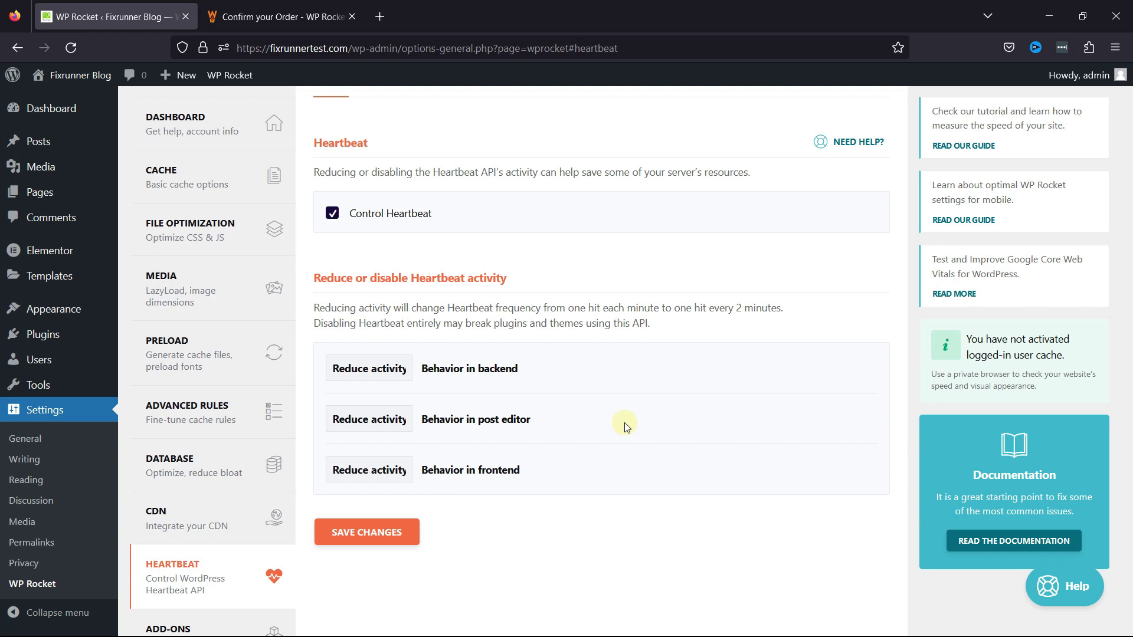
{"action": "left_click", "coordinate": [379, 369]}
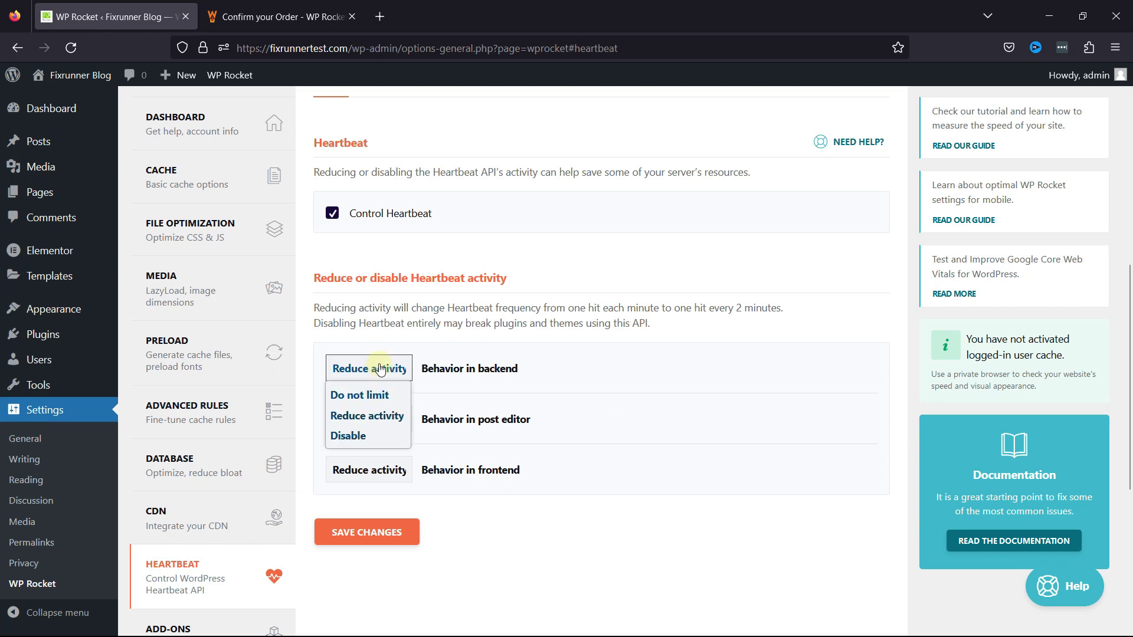
{"action": "left_click", "coordinate": [378, 435]}
{"action": "left_click", "coordinate": [376, 434]}
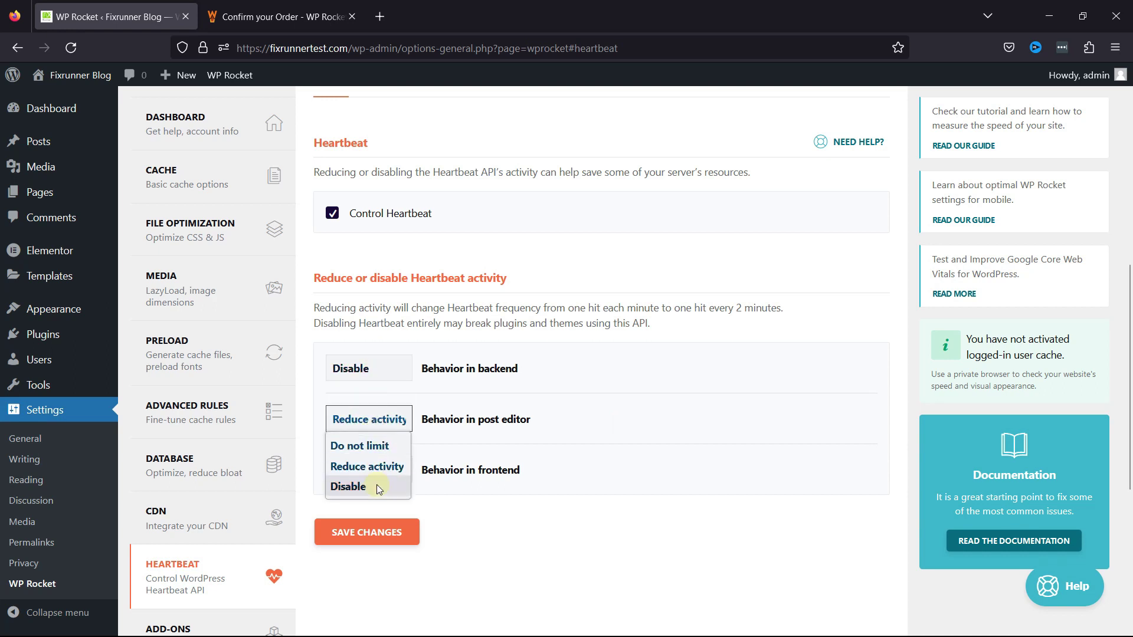
{"action": "left_click", "coordinate": [377, 483]}
{"action": "left_click", "coordinate": [372, 470]}
{"action": "left_click", "coordinate": [379, 531]}
{"action": "left_click", "coordinate": [372, 536]}
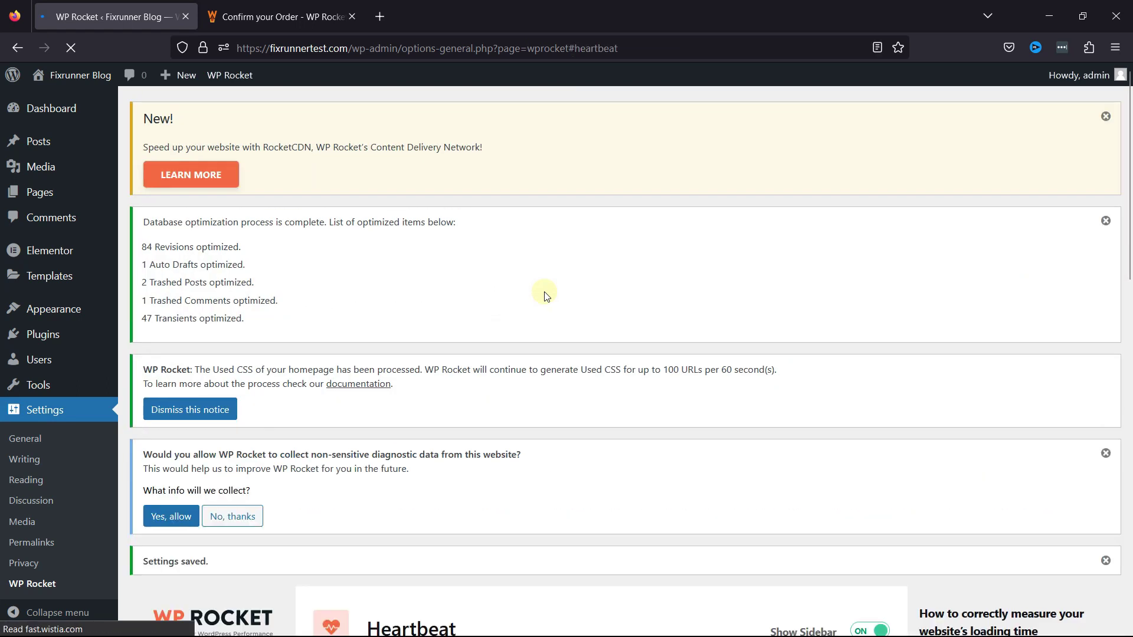
{"action": "scroll", "coordinate": [544, 296], "scroll_direction": "down", "scroll_amount": 10}
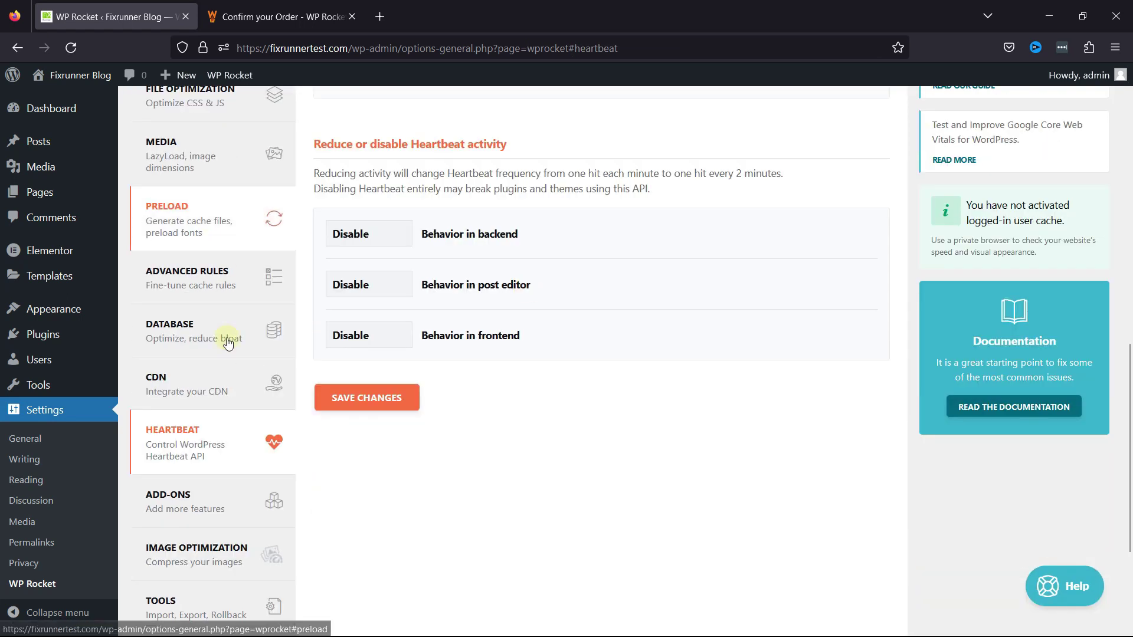
{"action": "scroll", "coordinate": [231, 354], "scroll_direction": "down", "scroll_amount": 3}
{"action": "left_click", "coordinate": [213, 311]}
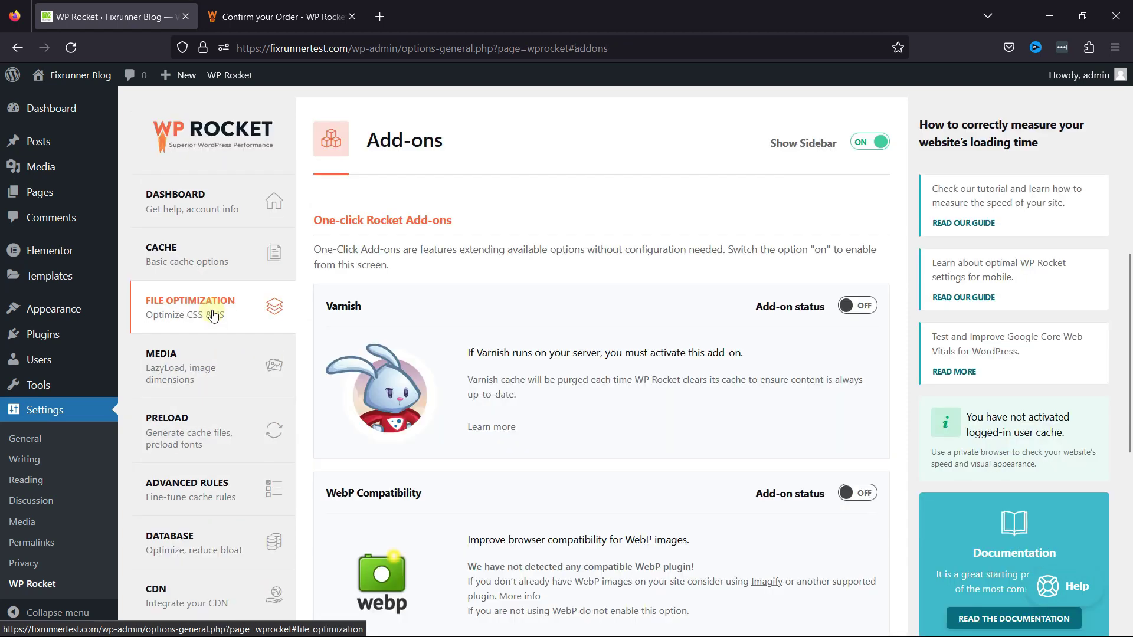
{"action": "scroll", "coordinate": [516, 282], "scroll_direction": "down", "scroll_amount": 2}
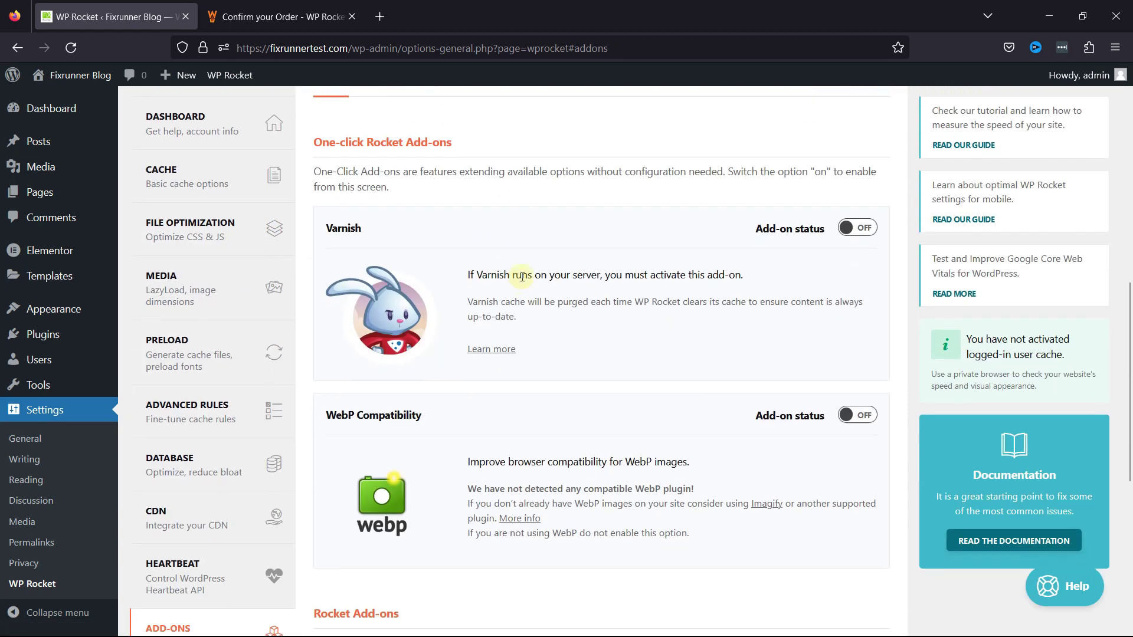
{"action": "scroll", "coordinate": [518, 388], "scroll_direction": "down", "scroll_amount": 8}
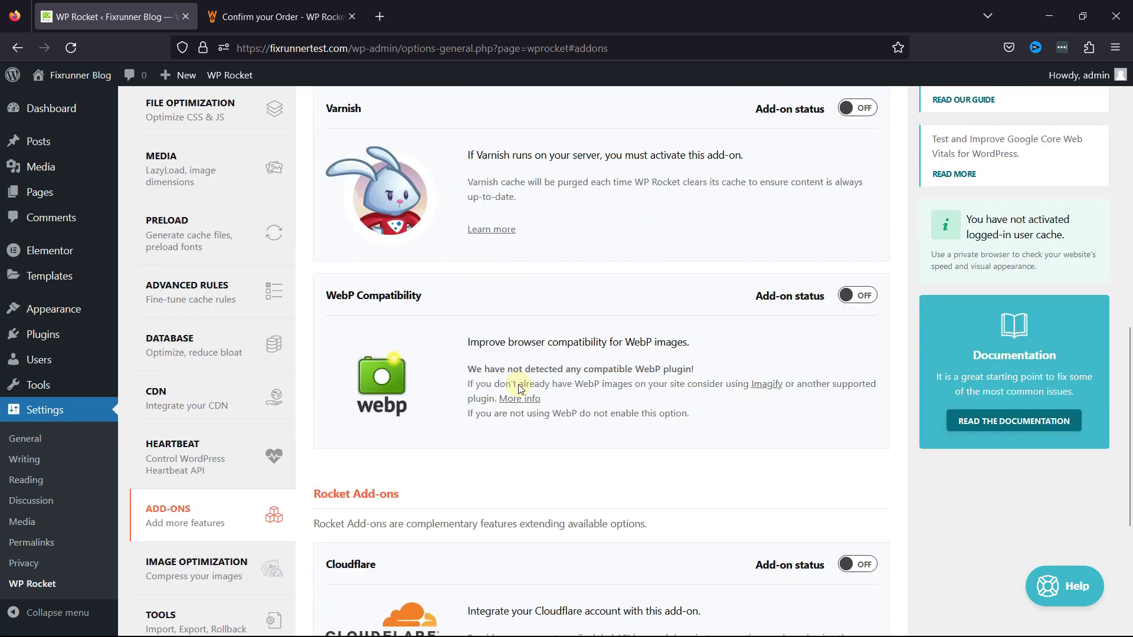
{"action": "scroll", "coordinate": [514, 426], "scroll_direction": "up", "scroll_amount": 2}
{"action": "scroll", "coordinate": [514, 430], "scroll_direction": "up", "scroll_amount": 5}
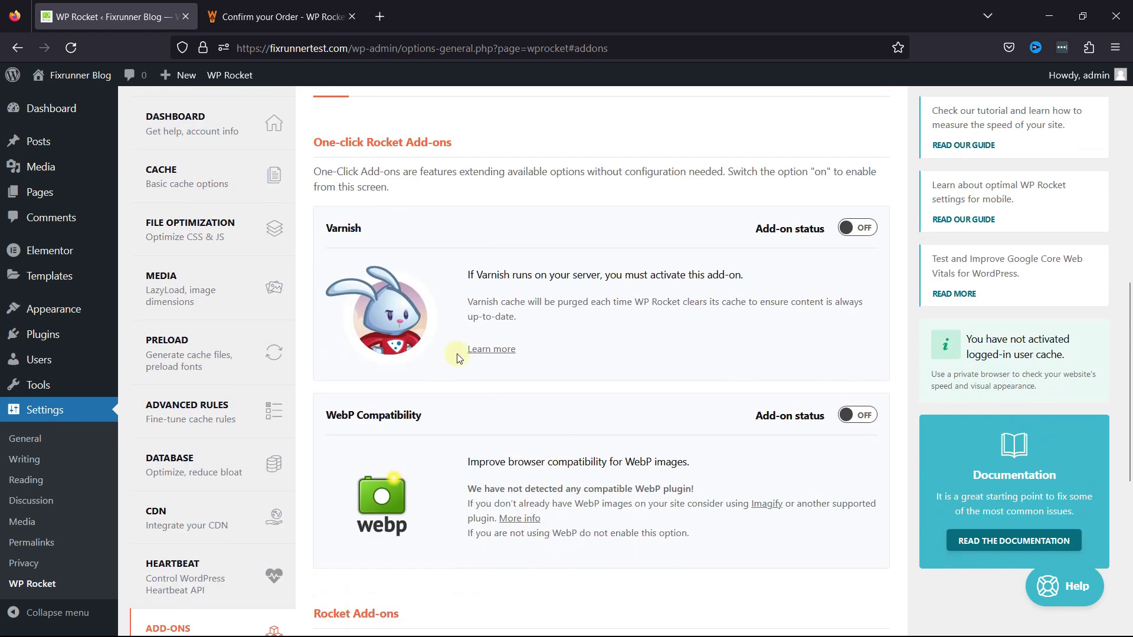
{"action": "scroll", "coordinate": [550, 346], "scroll_direction": "down", "scroll_amount": 1}
{"action": "scroll", "coordinate": [550, 347], "scroll_direction": "down", "scroll_amount": 8}
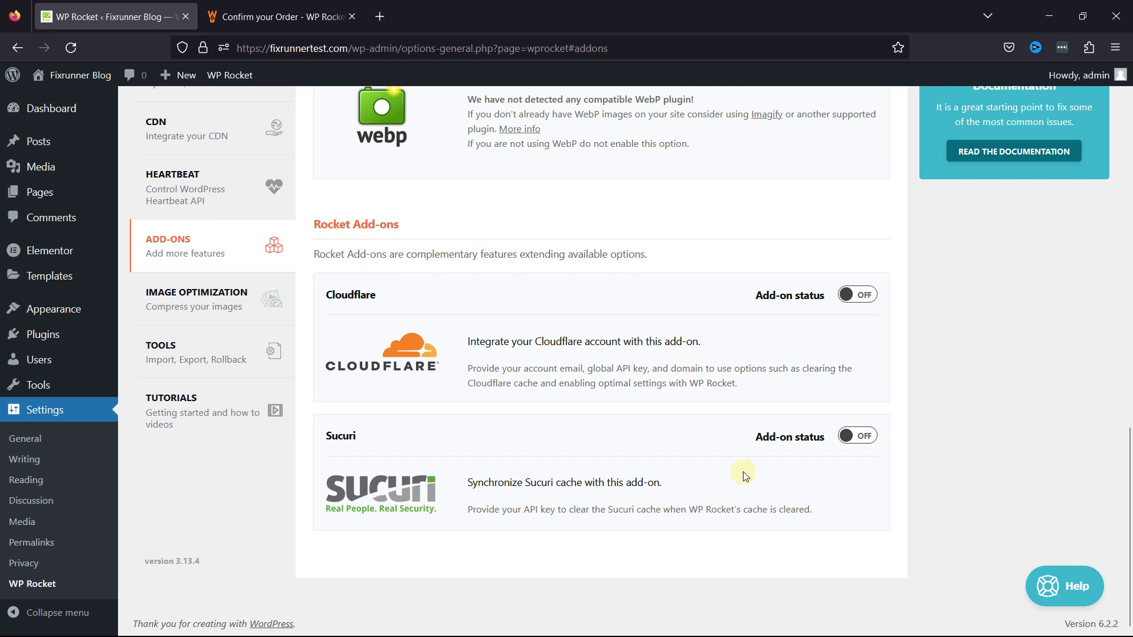
{"action": "left_click", "coordinate": [849, 295]}
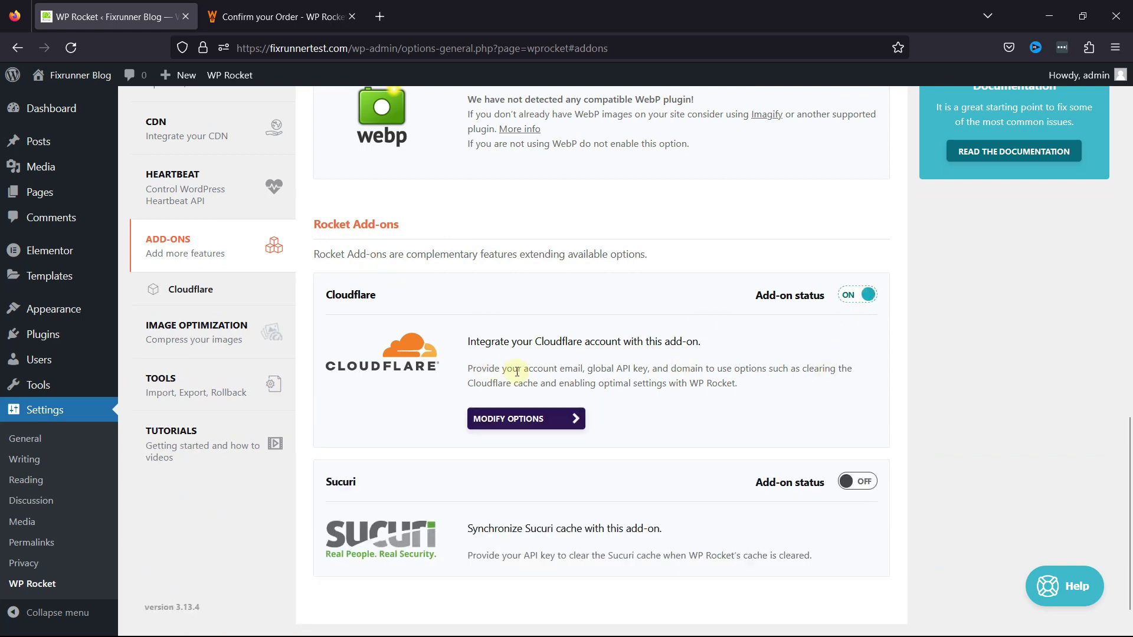
{"action": "left_click", "coordinate": [844, 295]}
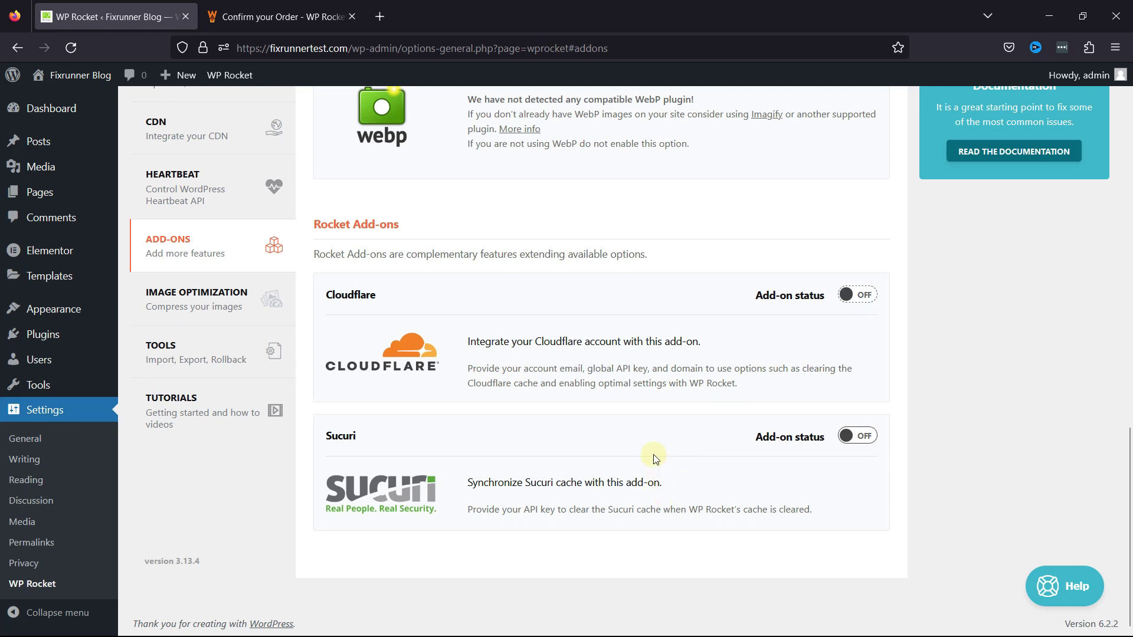
{"action": "scroll", "coordinate": [654, 452], "scroll_direction": "up", "scroll_amount": 2}
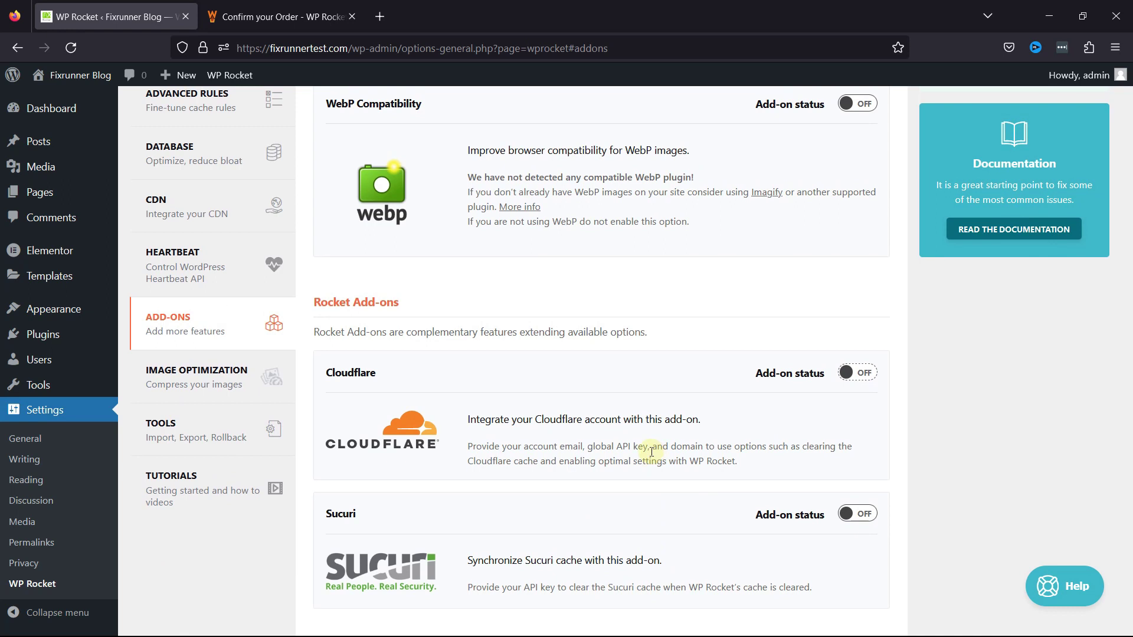
View the Image Optimization page offering to install the Imagify plugin.
{"action": "left_click", "coordinate": [195, 384]}
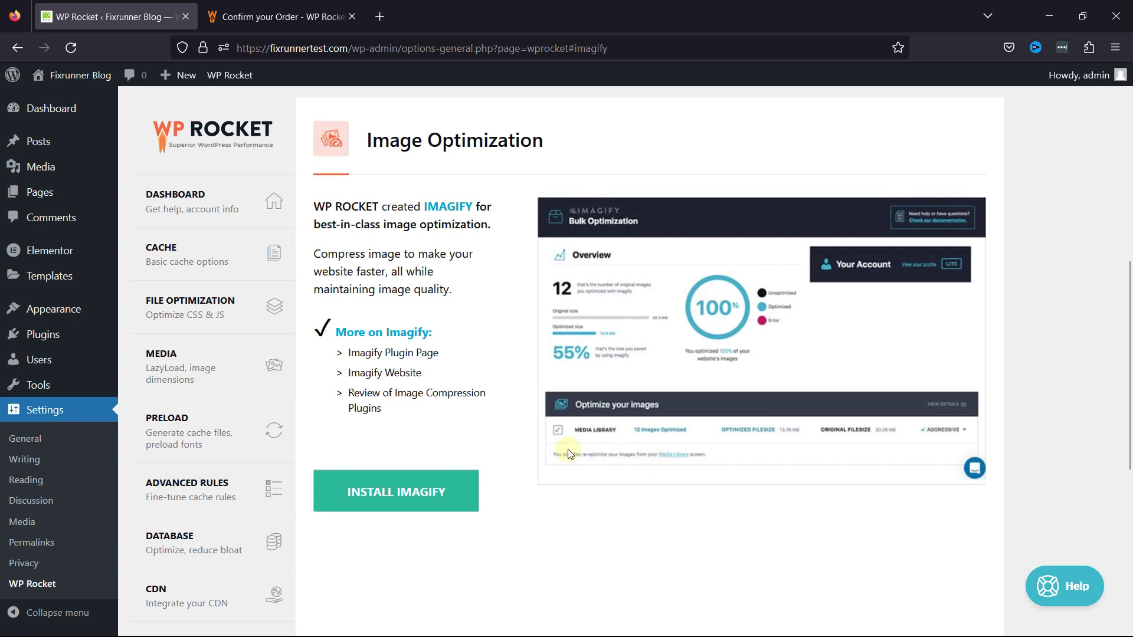
{"action": "scroll", "coordinate": [195, 448], "scroll_direction": "down", "scroll_amount": 6}
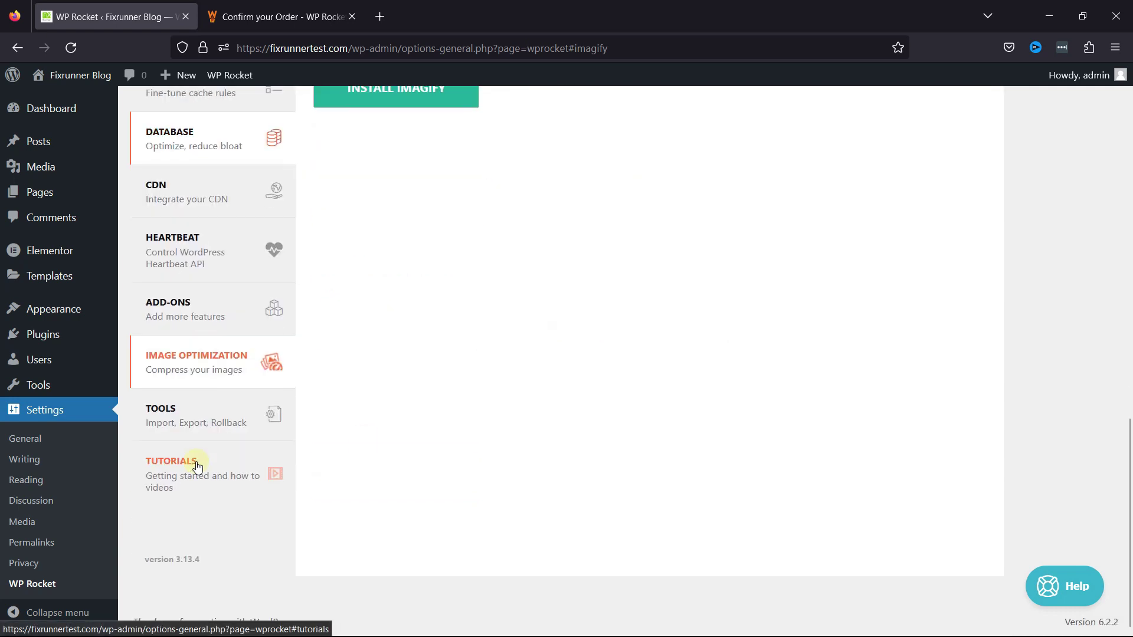
Look over the Tools page: settings export and import, and rollback to version 3.12.6.1.
{"action": "left_click", "coordinate": [176, 428]}
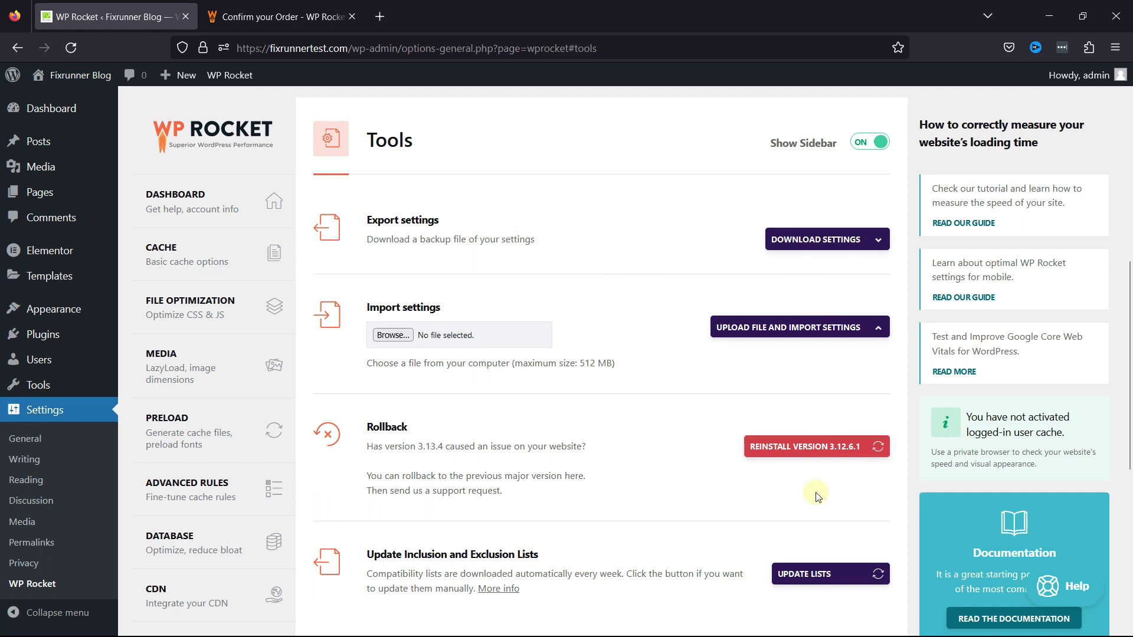
{"action": "scroll", "coordinate": [816, 497], "scroll_direction": "down", "scroll_amount": 4}
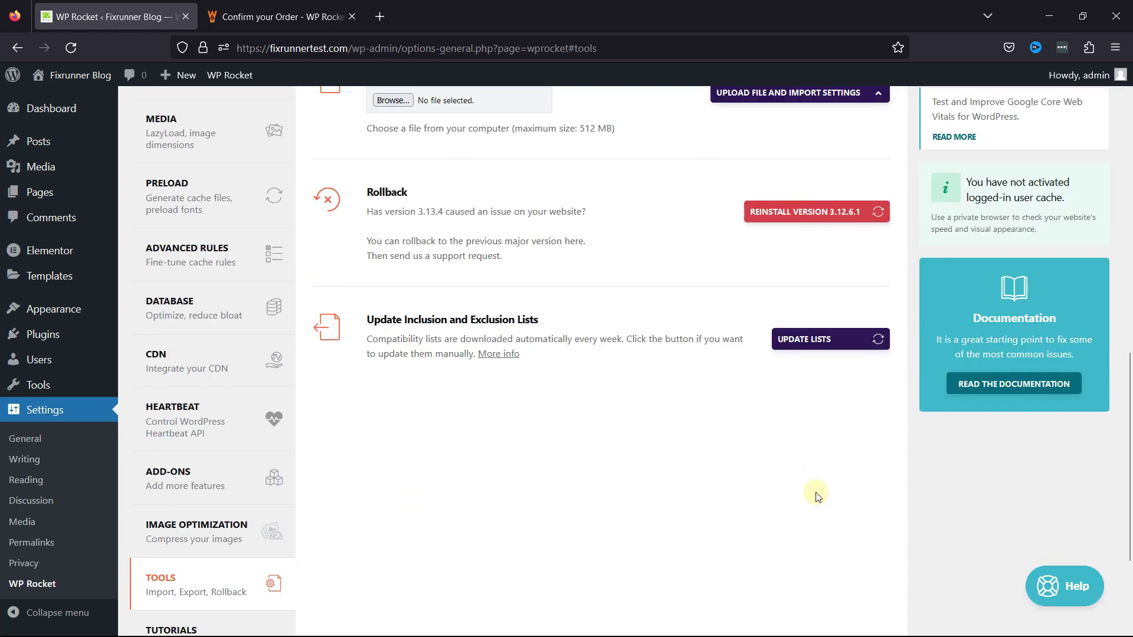
{"action": "scroll", "coordinate": [816, 497], "scroll_direction": "down", "scroll_amount": 3}
{"action": "scroll", "coordinate": [816, 497], "scroll_direction": "up", "scroll_amount": 7}
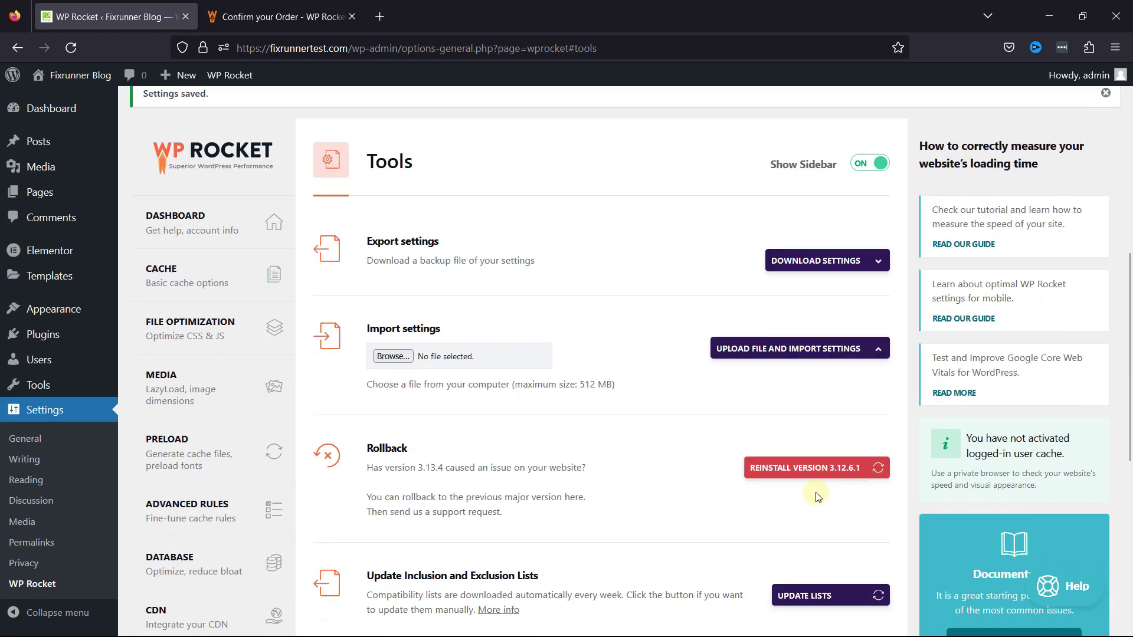
{"action": "scroll", "coordinate": [816, 497], "scroll_direction": "down", "scroll_amount": 1}
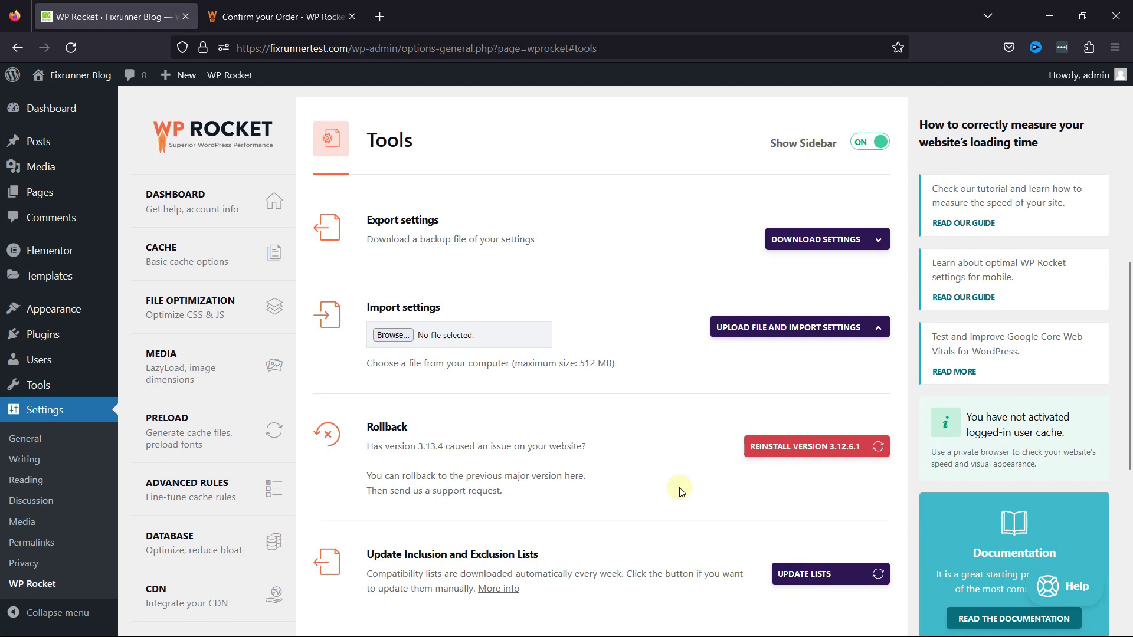